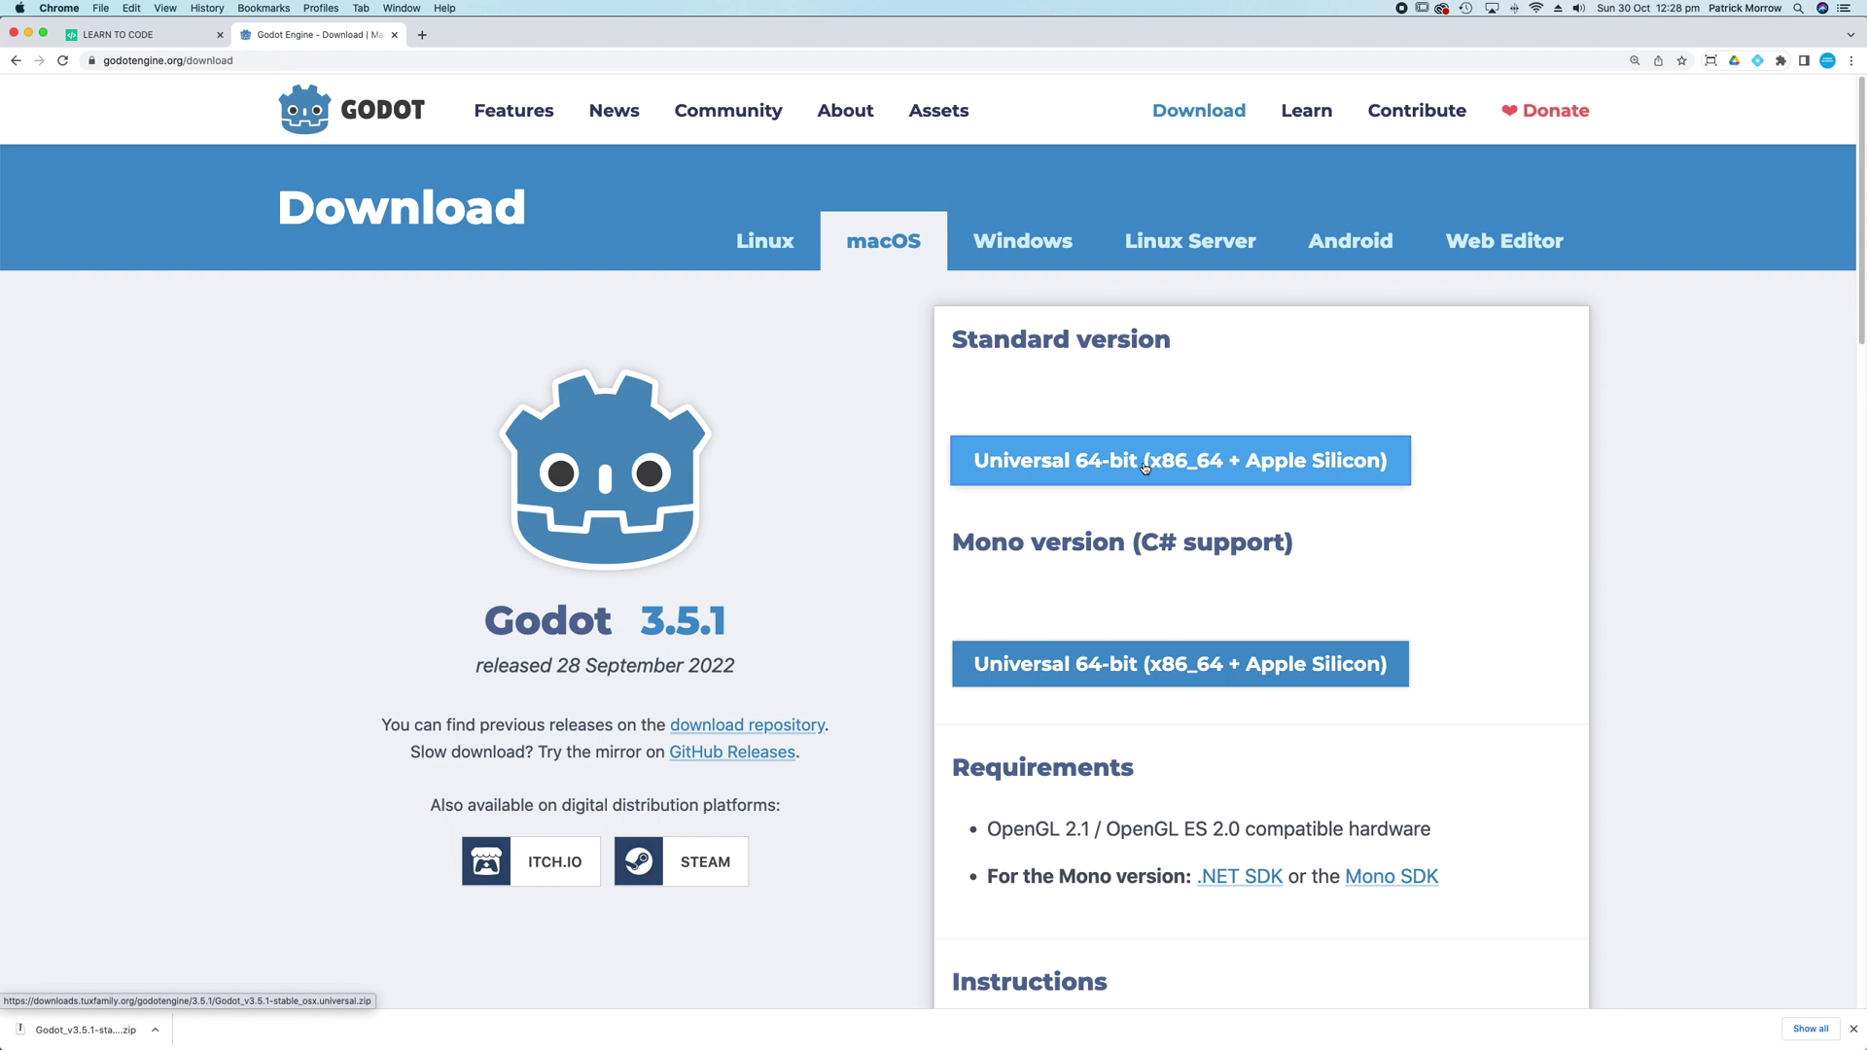
Switch from Chrome to the Finder Applications window showing the Godot app
{"action": "key", "text": "super+Tab"}
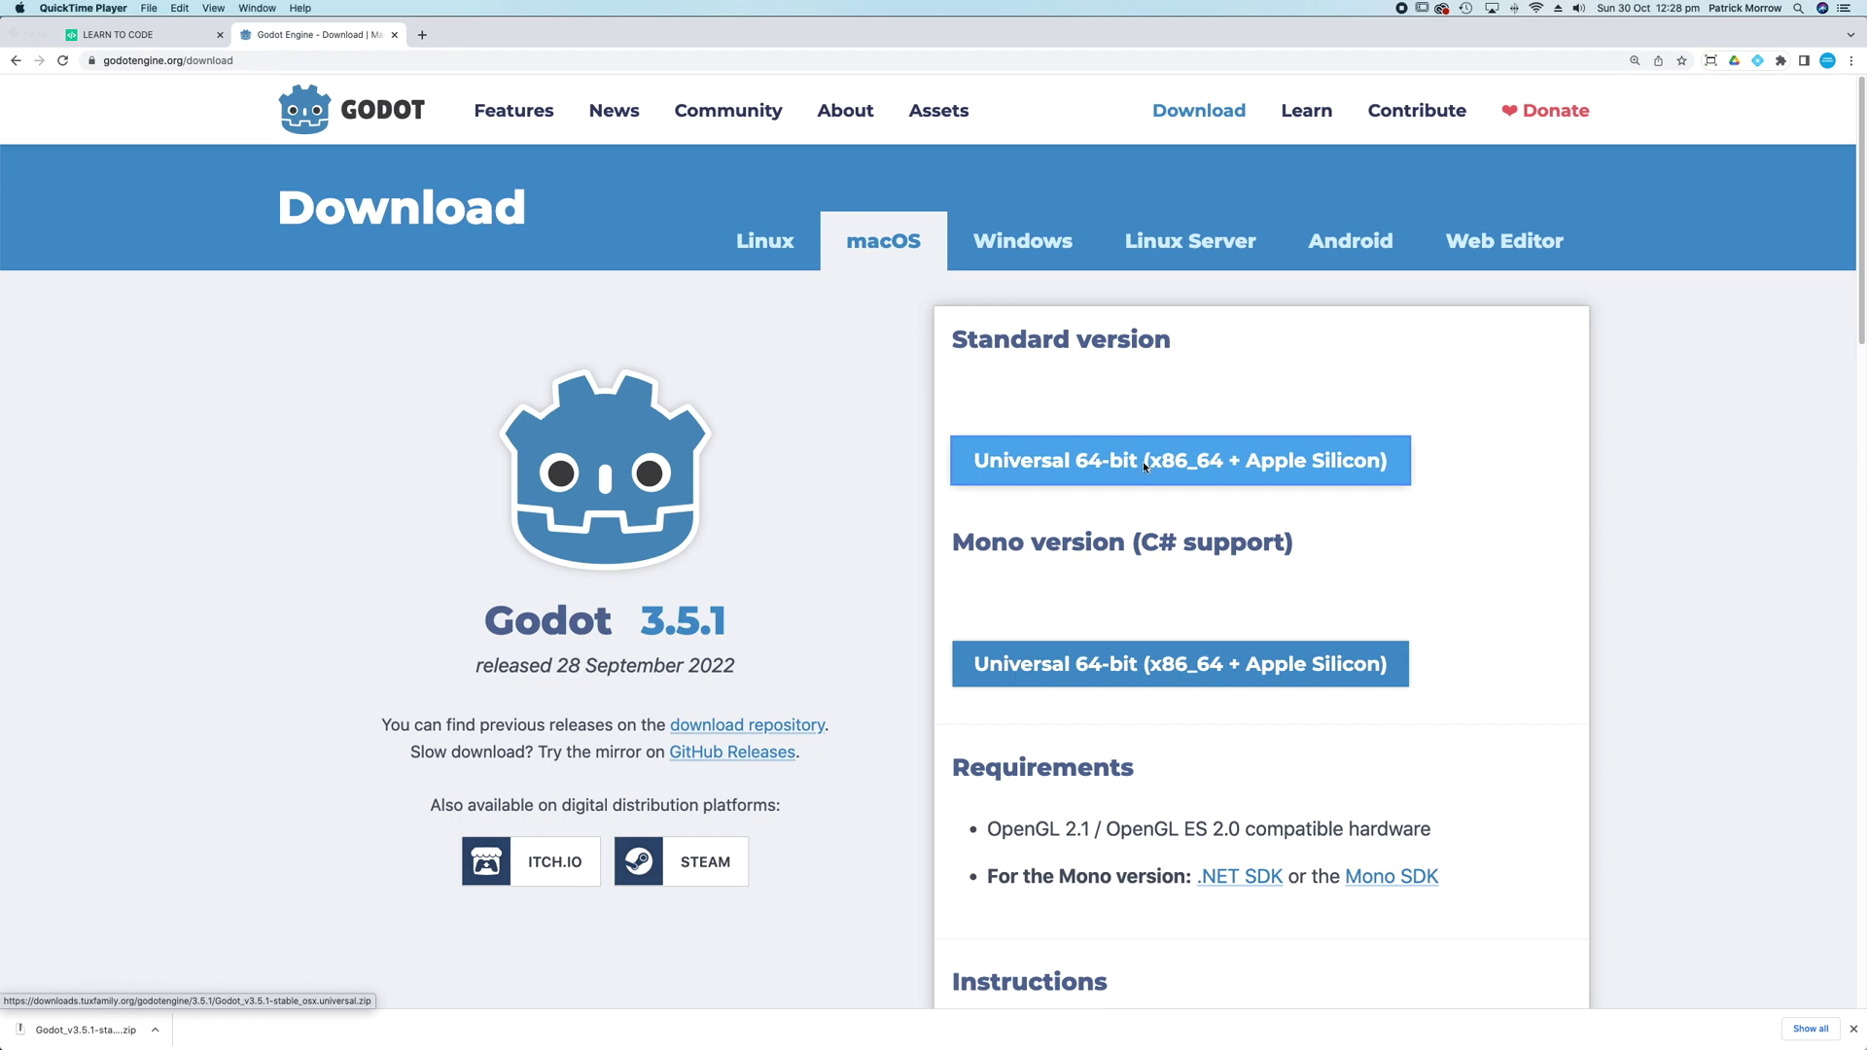
{"action": "key", "text": "super+Tab"}
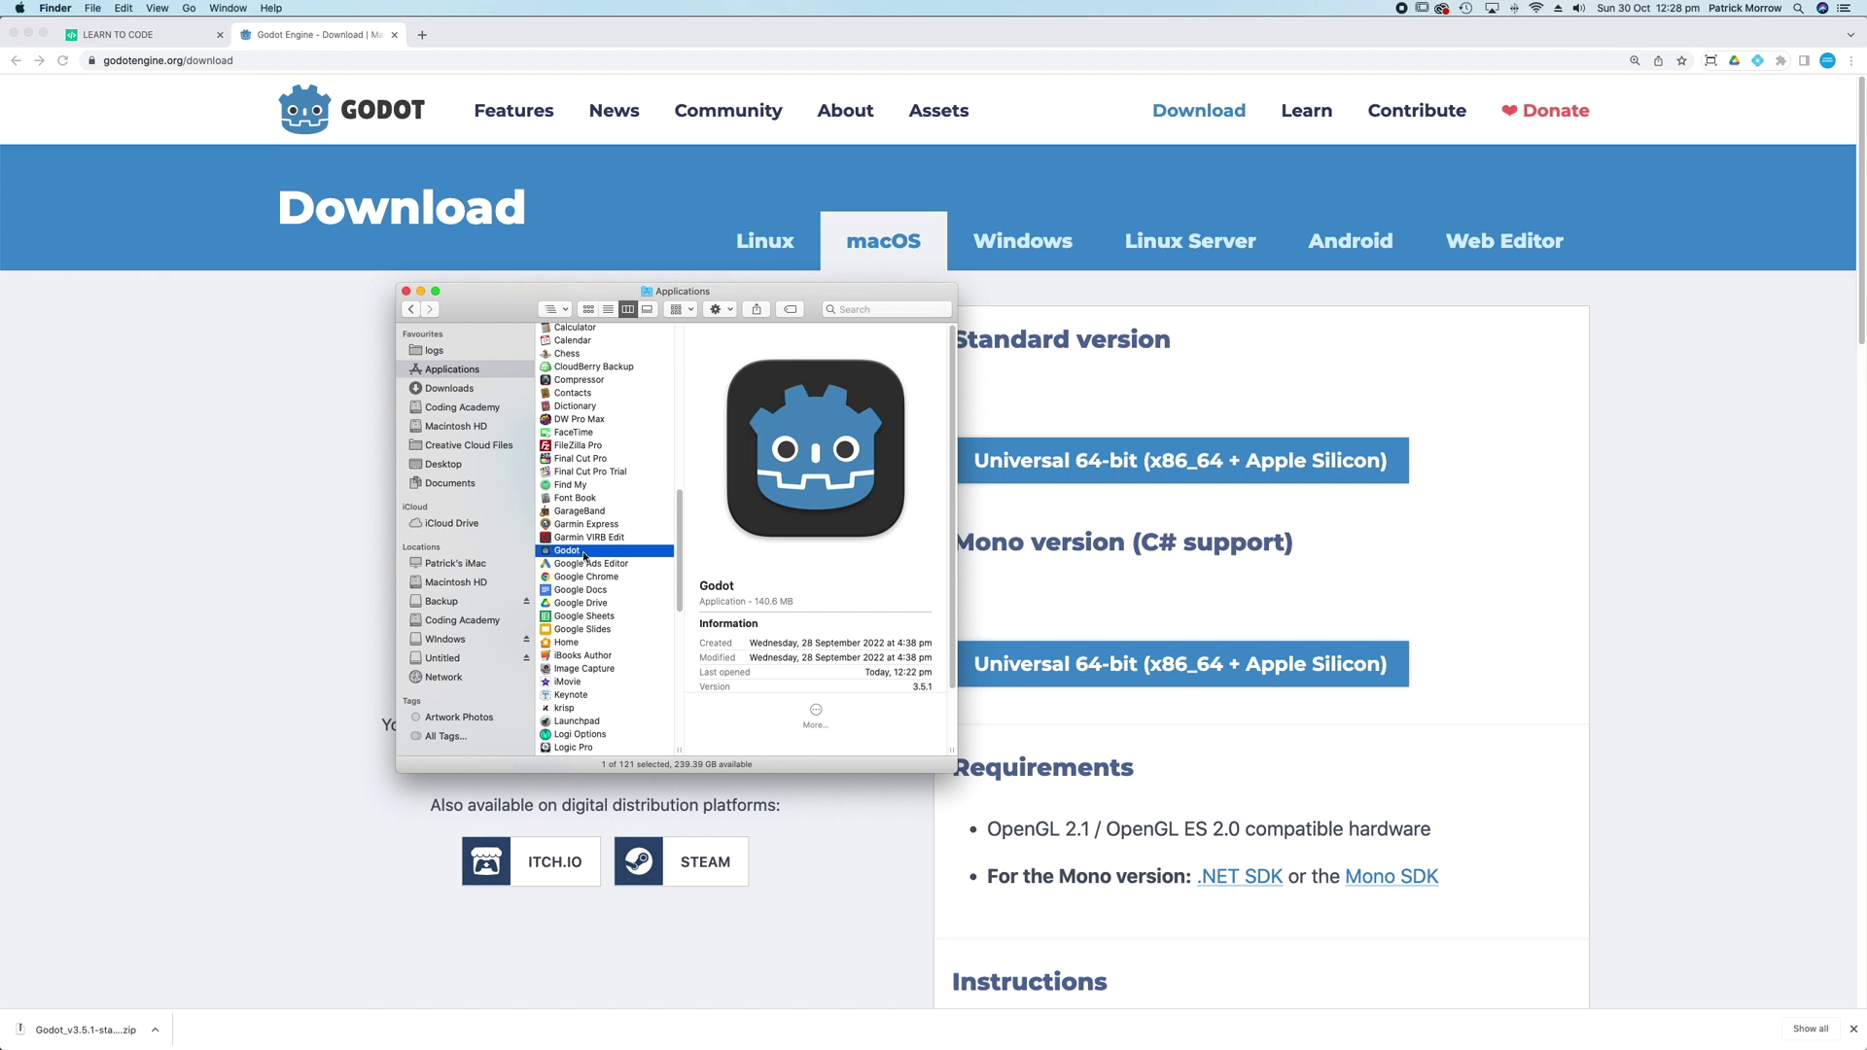
Launch Godot from the Applications folder to reach the Project Manager
{"action": "double_click", "coordinate": [577, 555]}
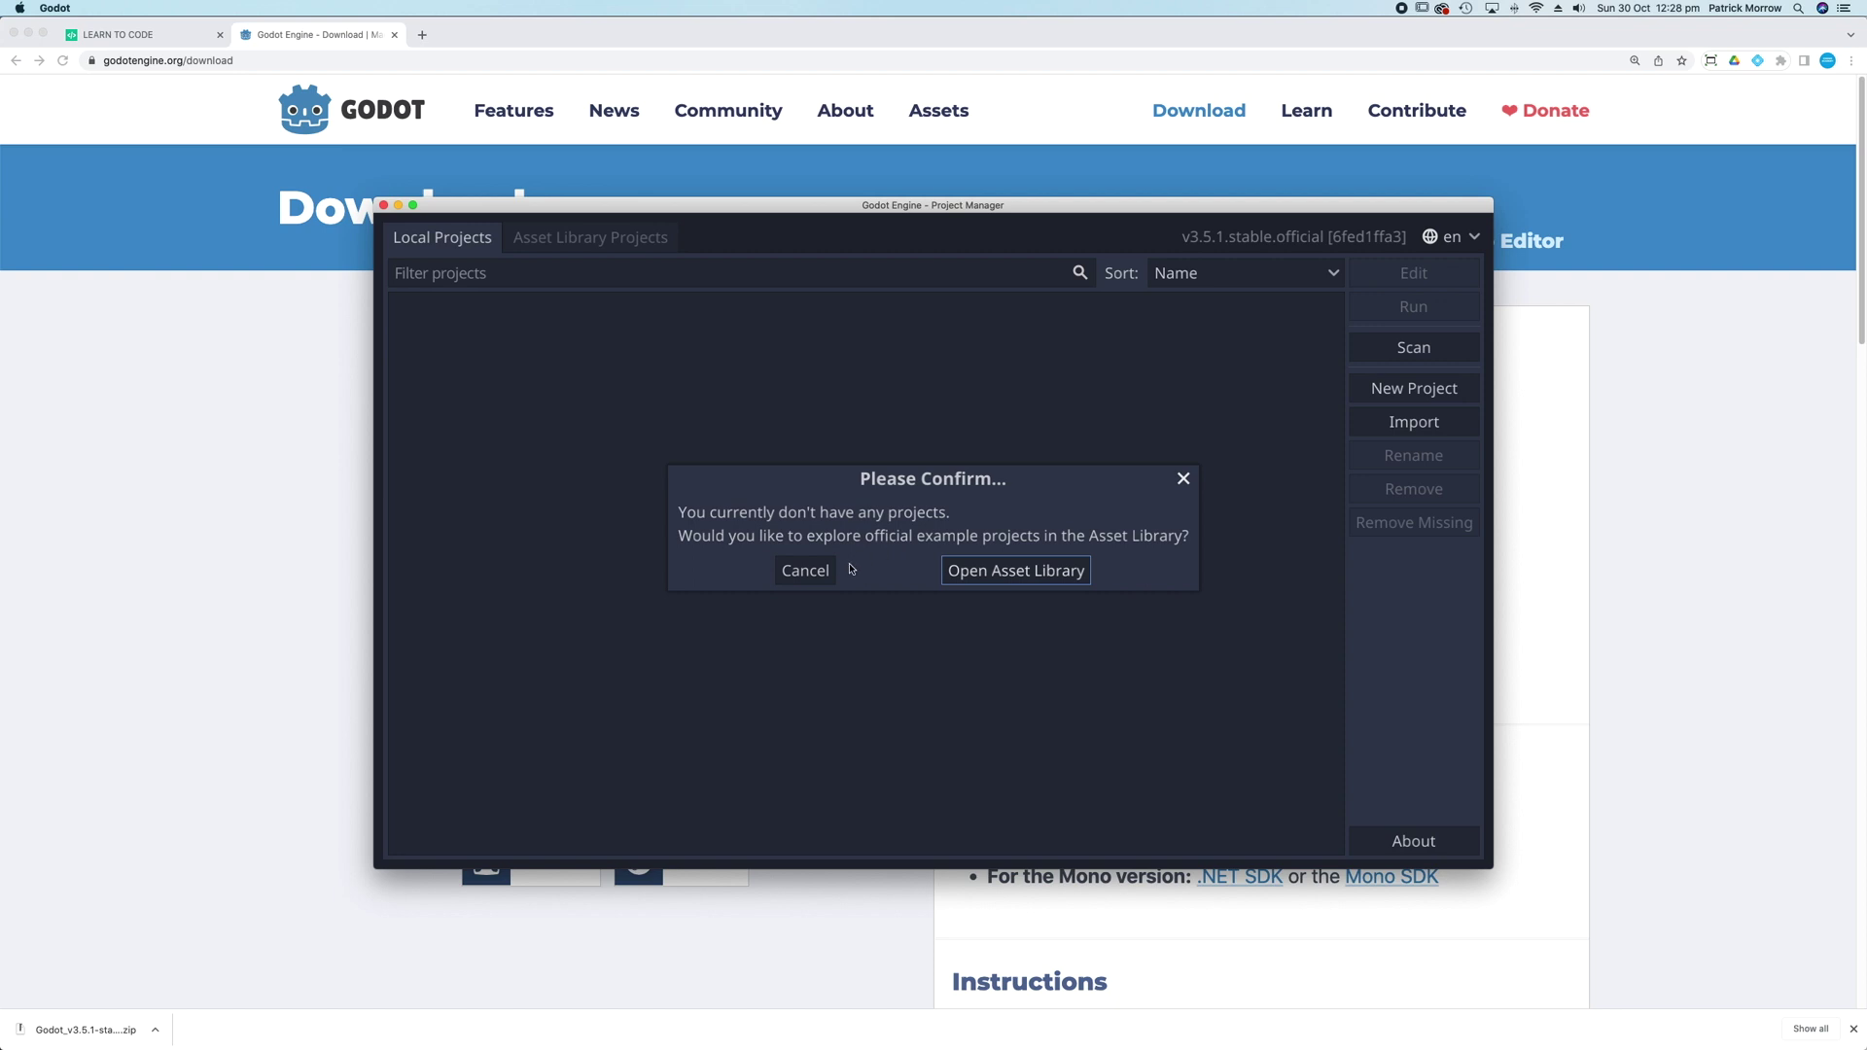
Create the 'Maze Game' project in its own folder with the OpenGL ES 2.0 renderer and open it
{"action": "left_click", "coordinate": [813, 574]}
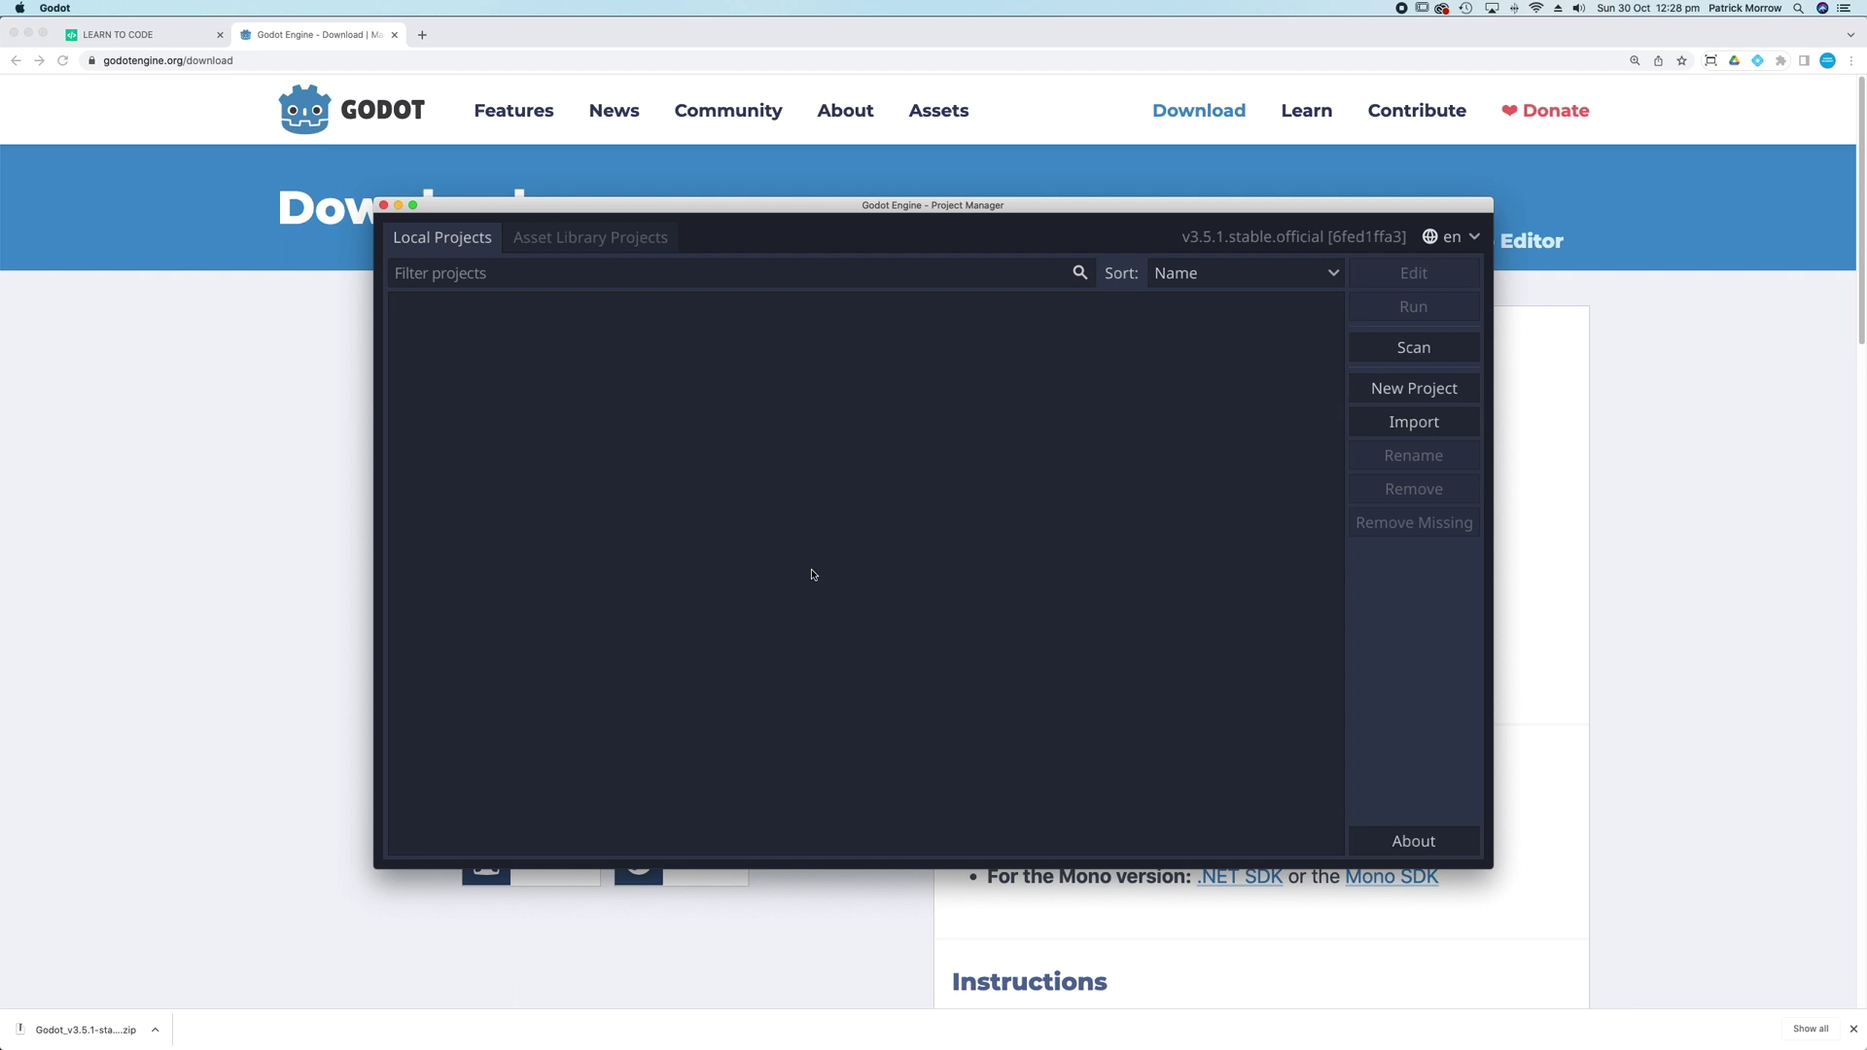
{"action": "left_click", "coordinate": [1401, 392]}
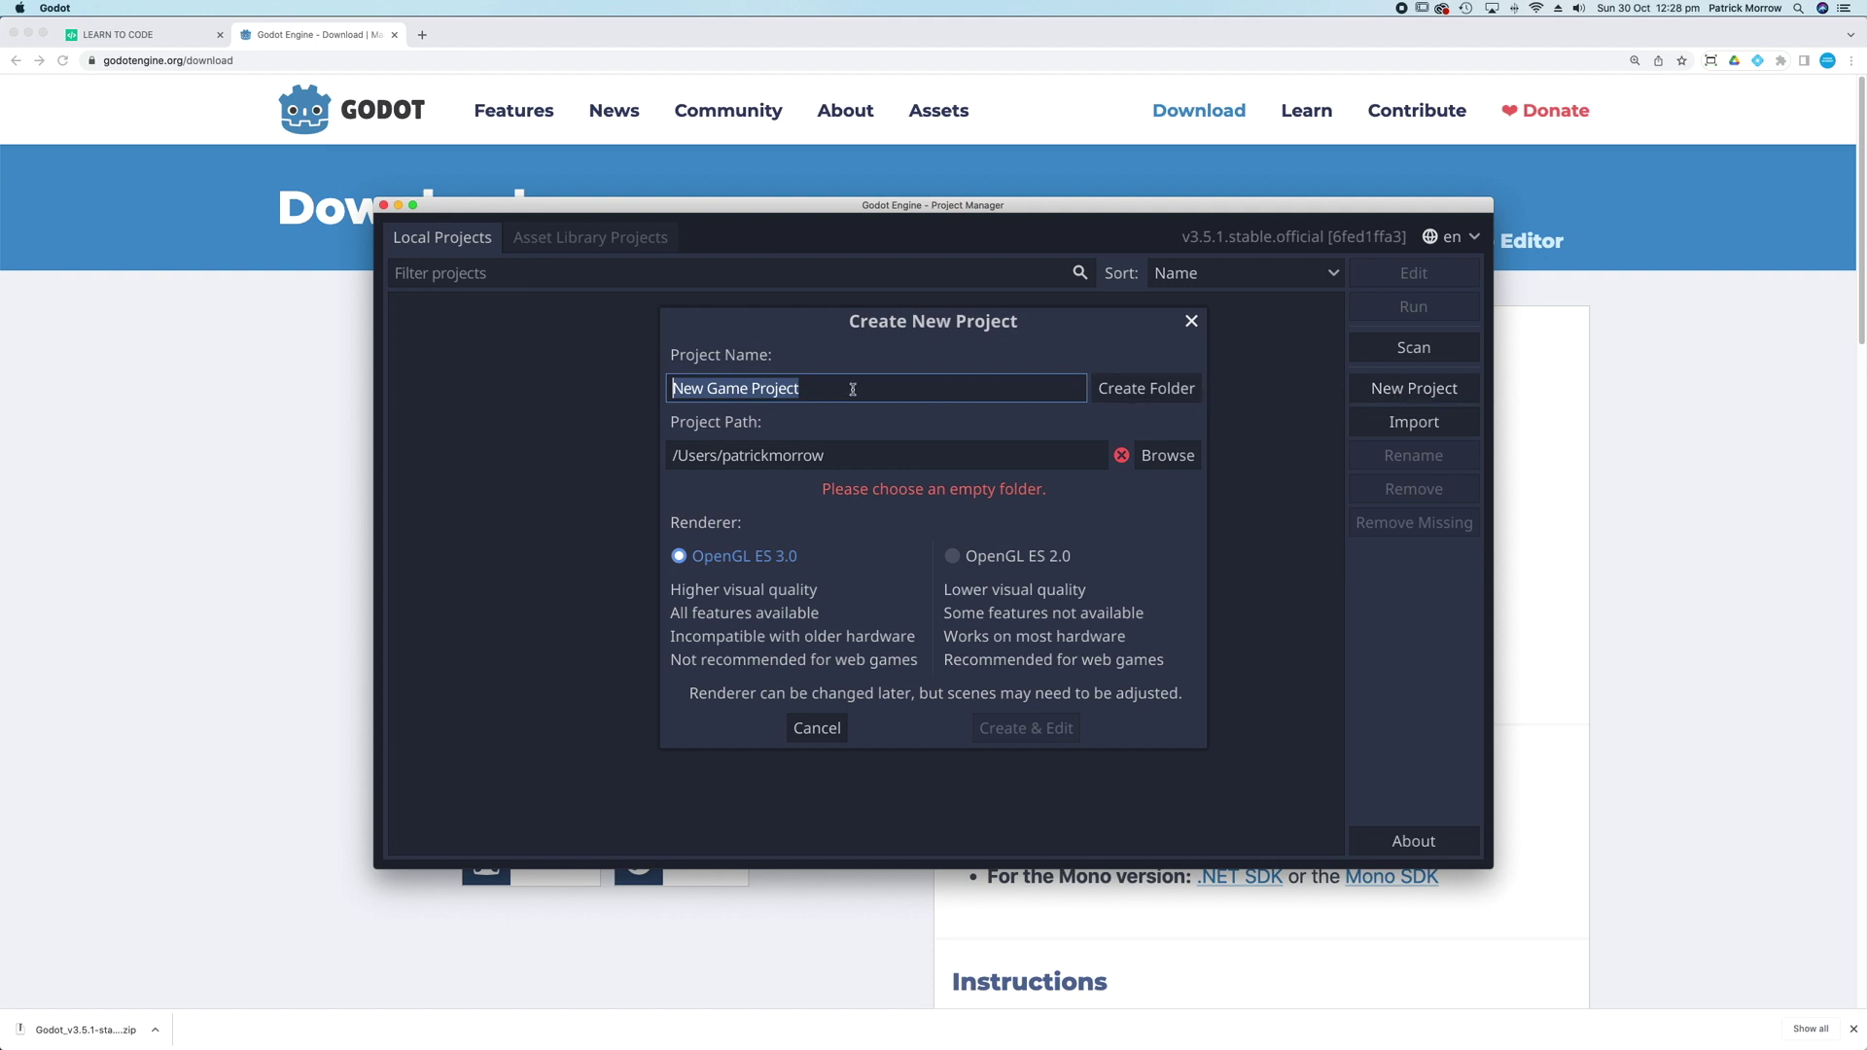
{"action": "type", "text": "Maze Game"}
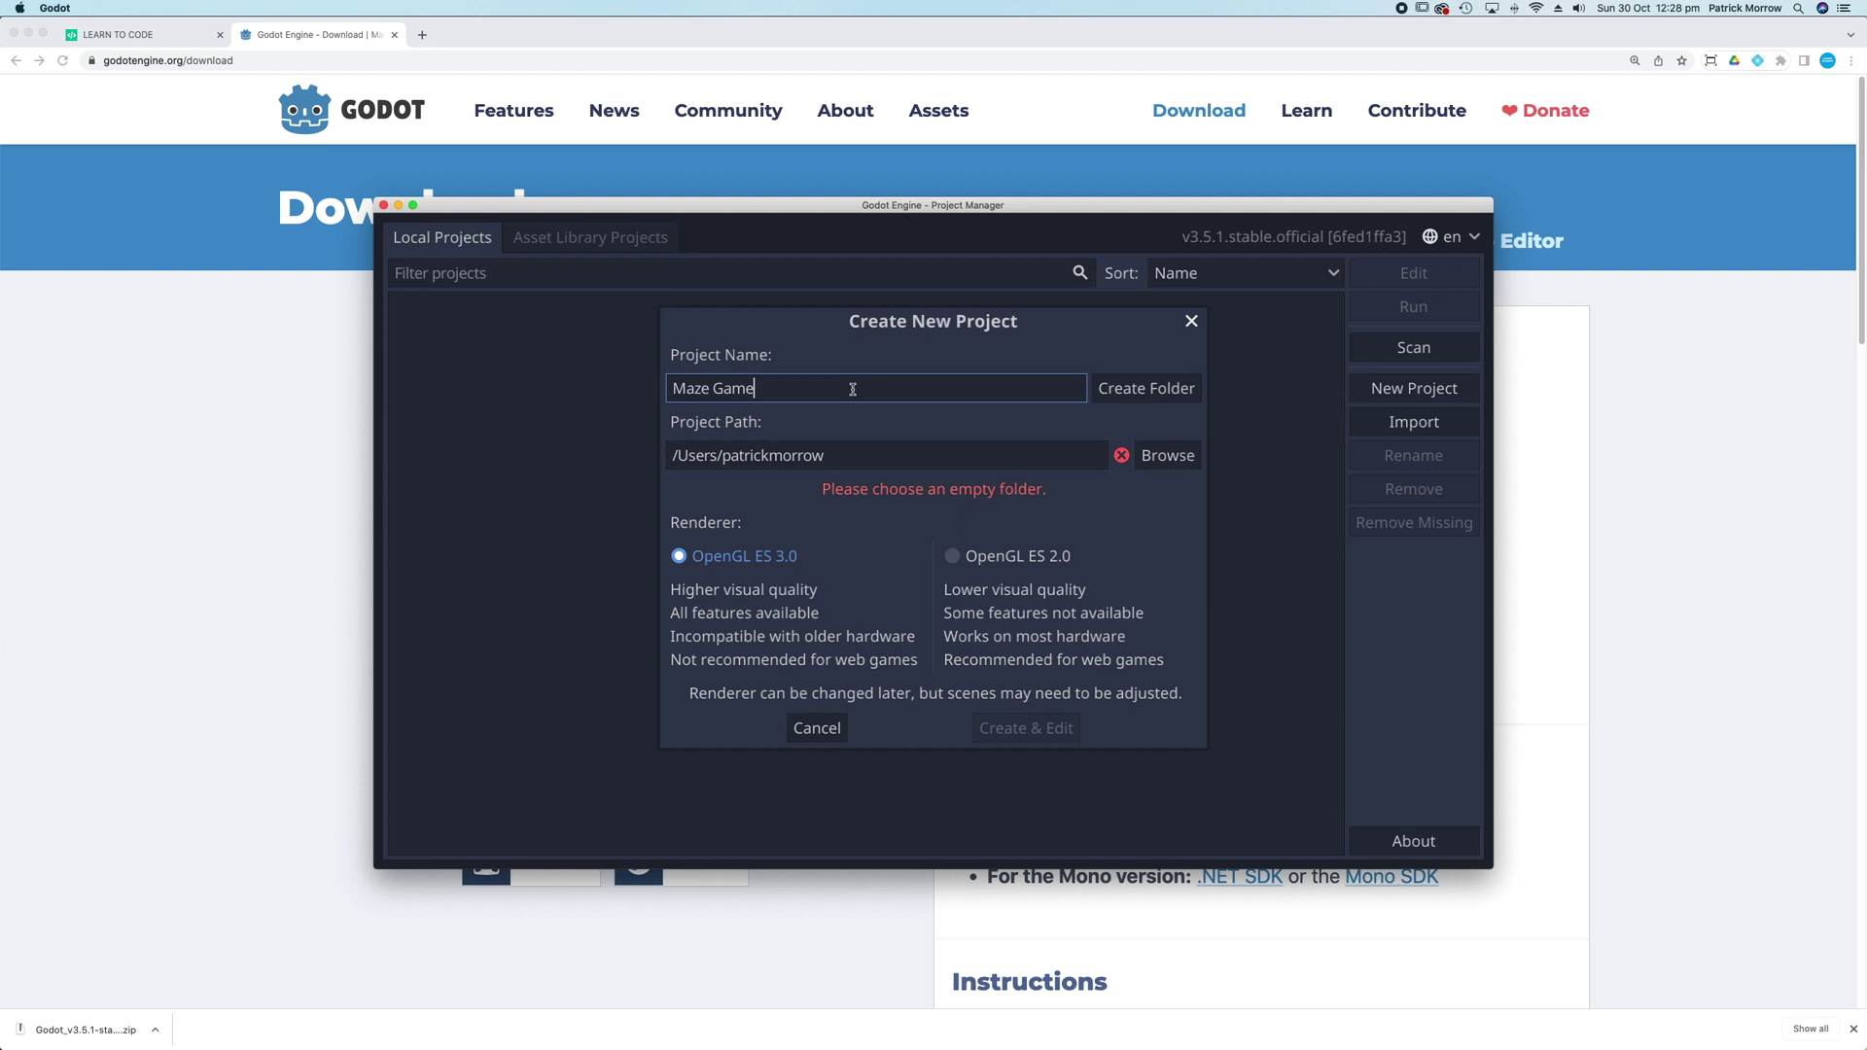
{"action": "left_click", "coordinate": [1136, 389]}
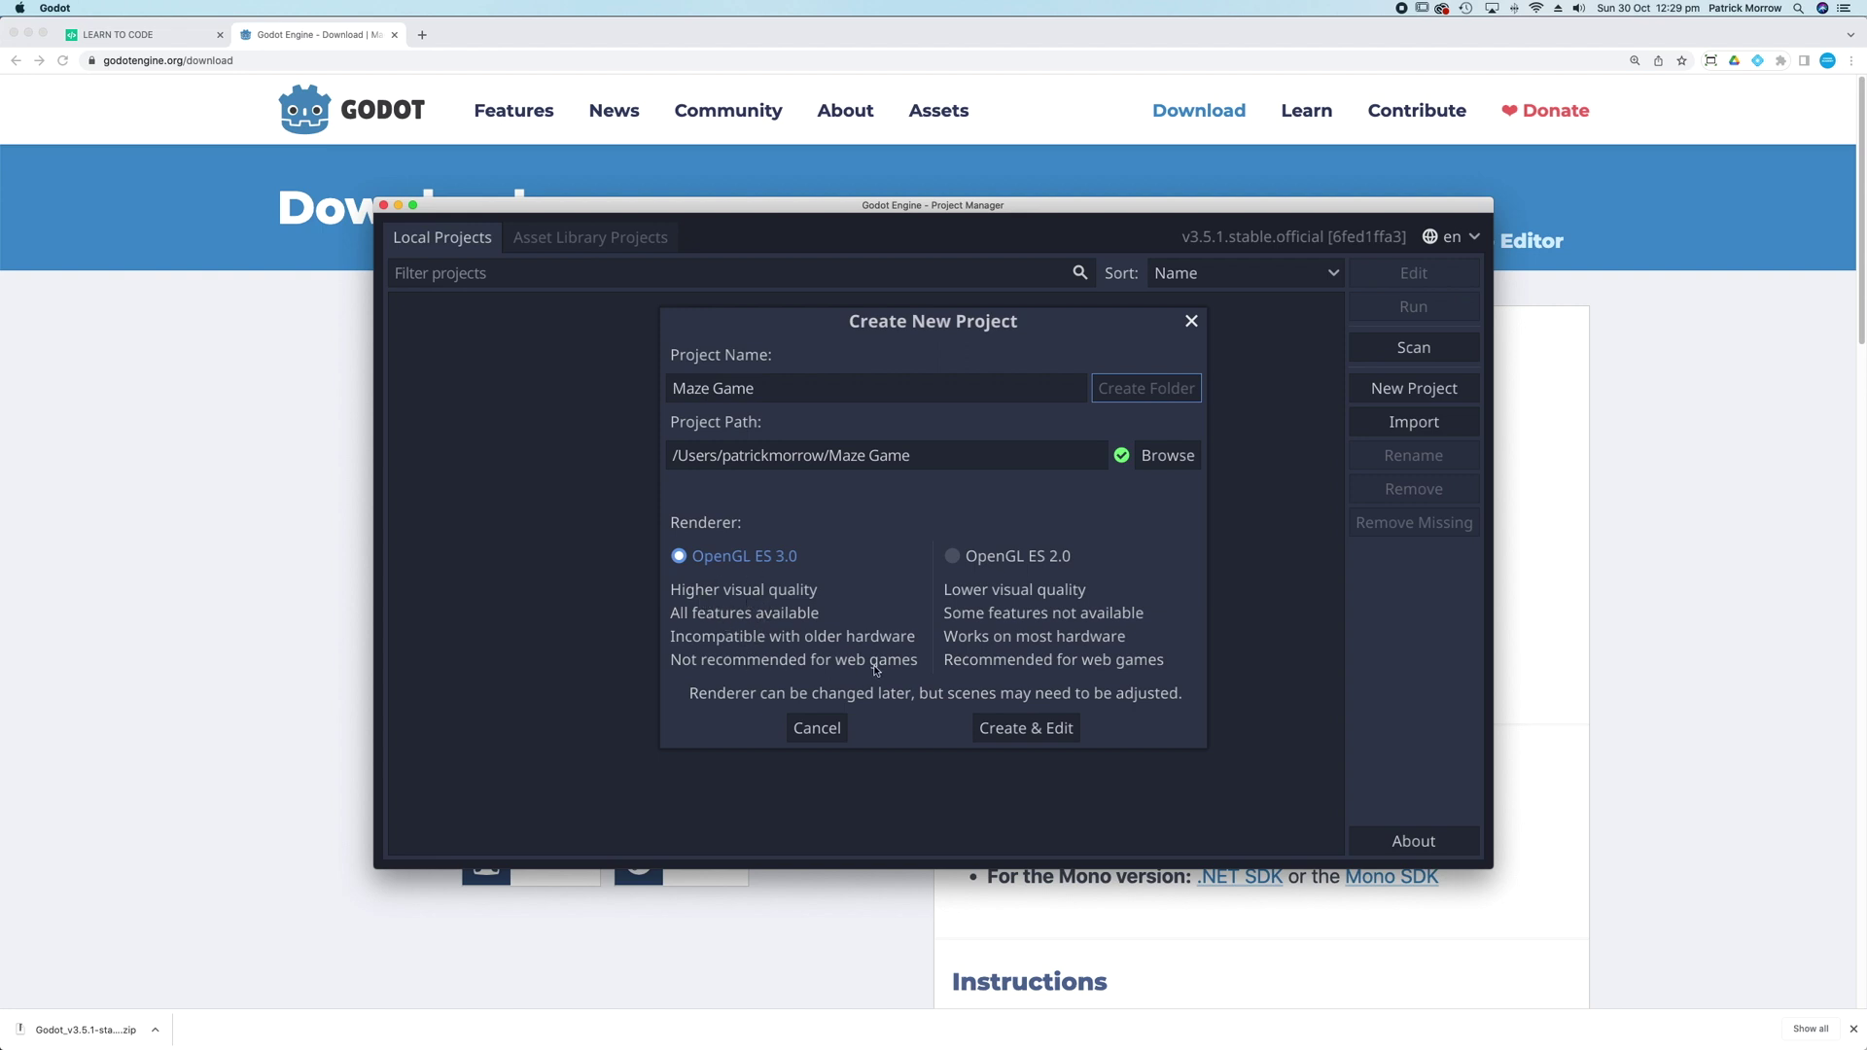
{"action": "left_click", "coordinate": [953, 559]}
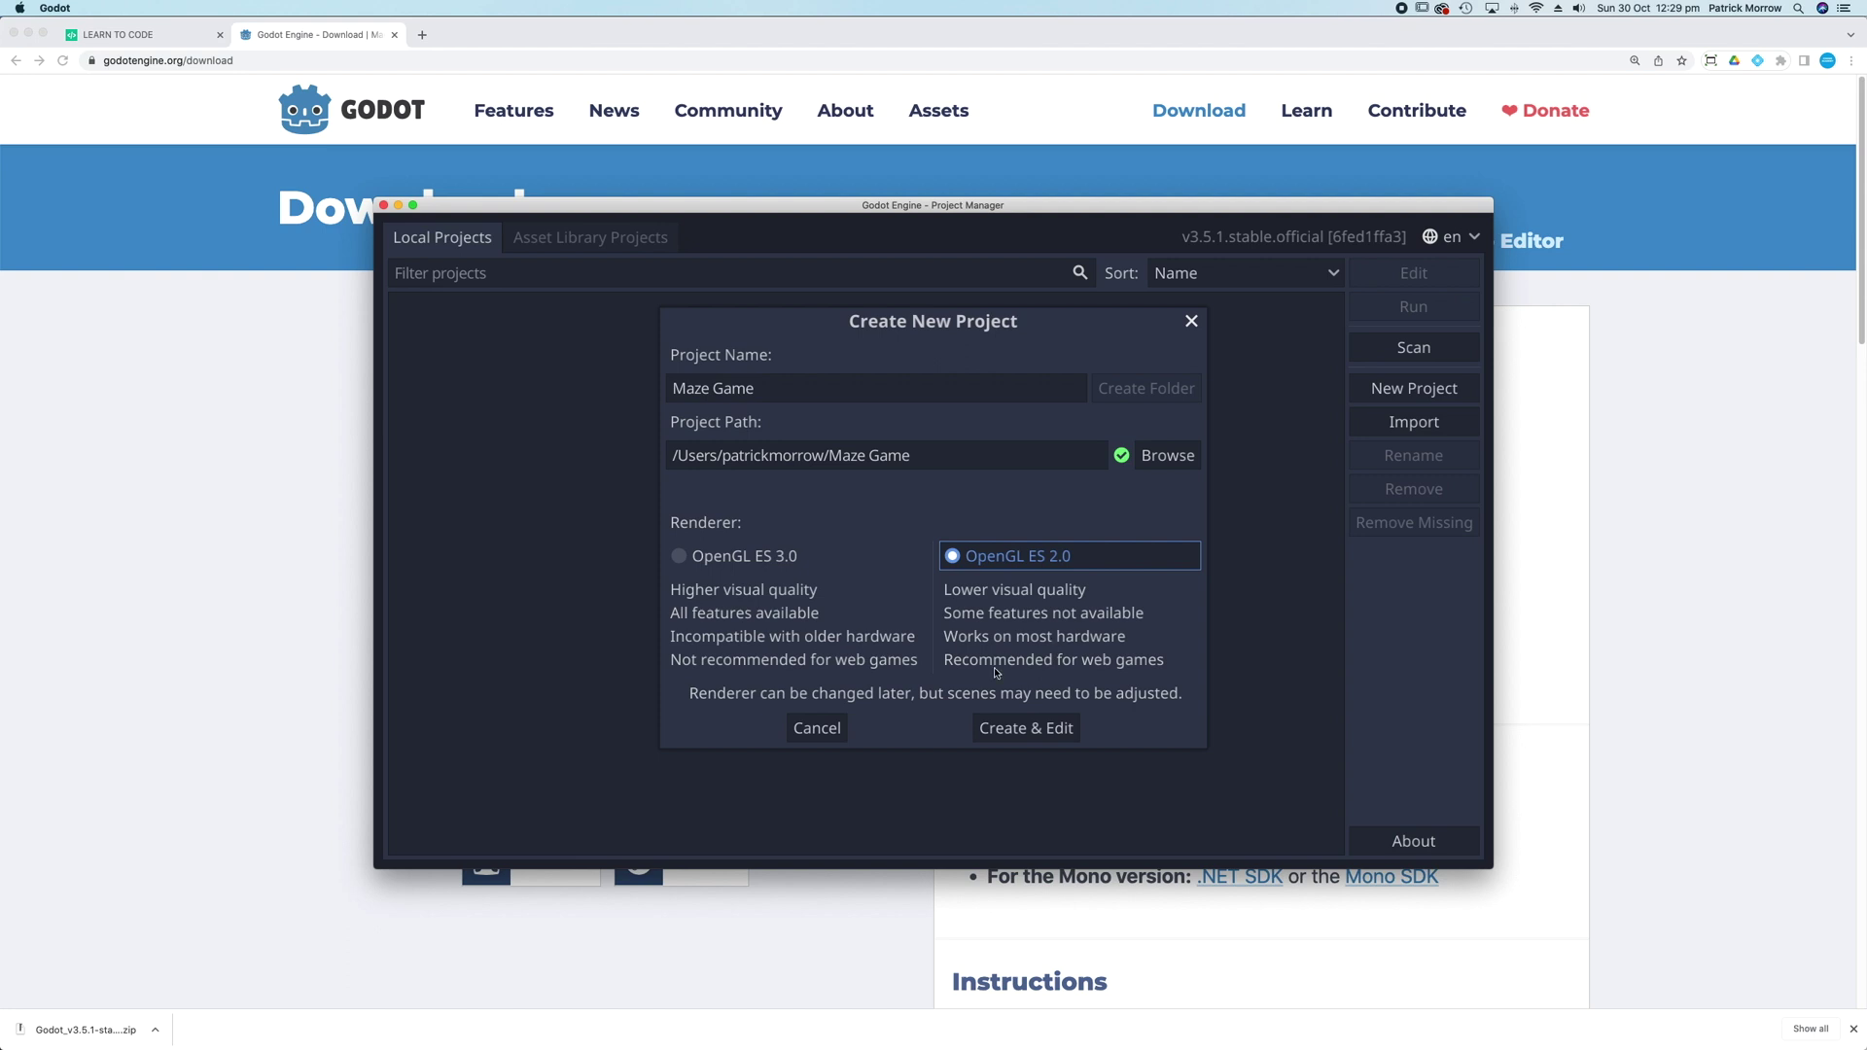
{"action": "left_click", "coordinate": [1027, 731]}
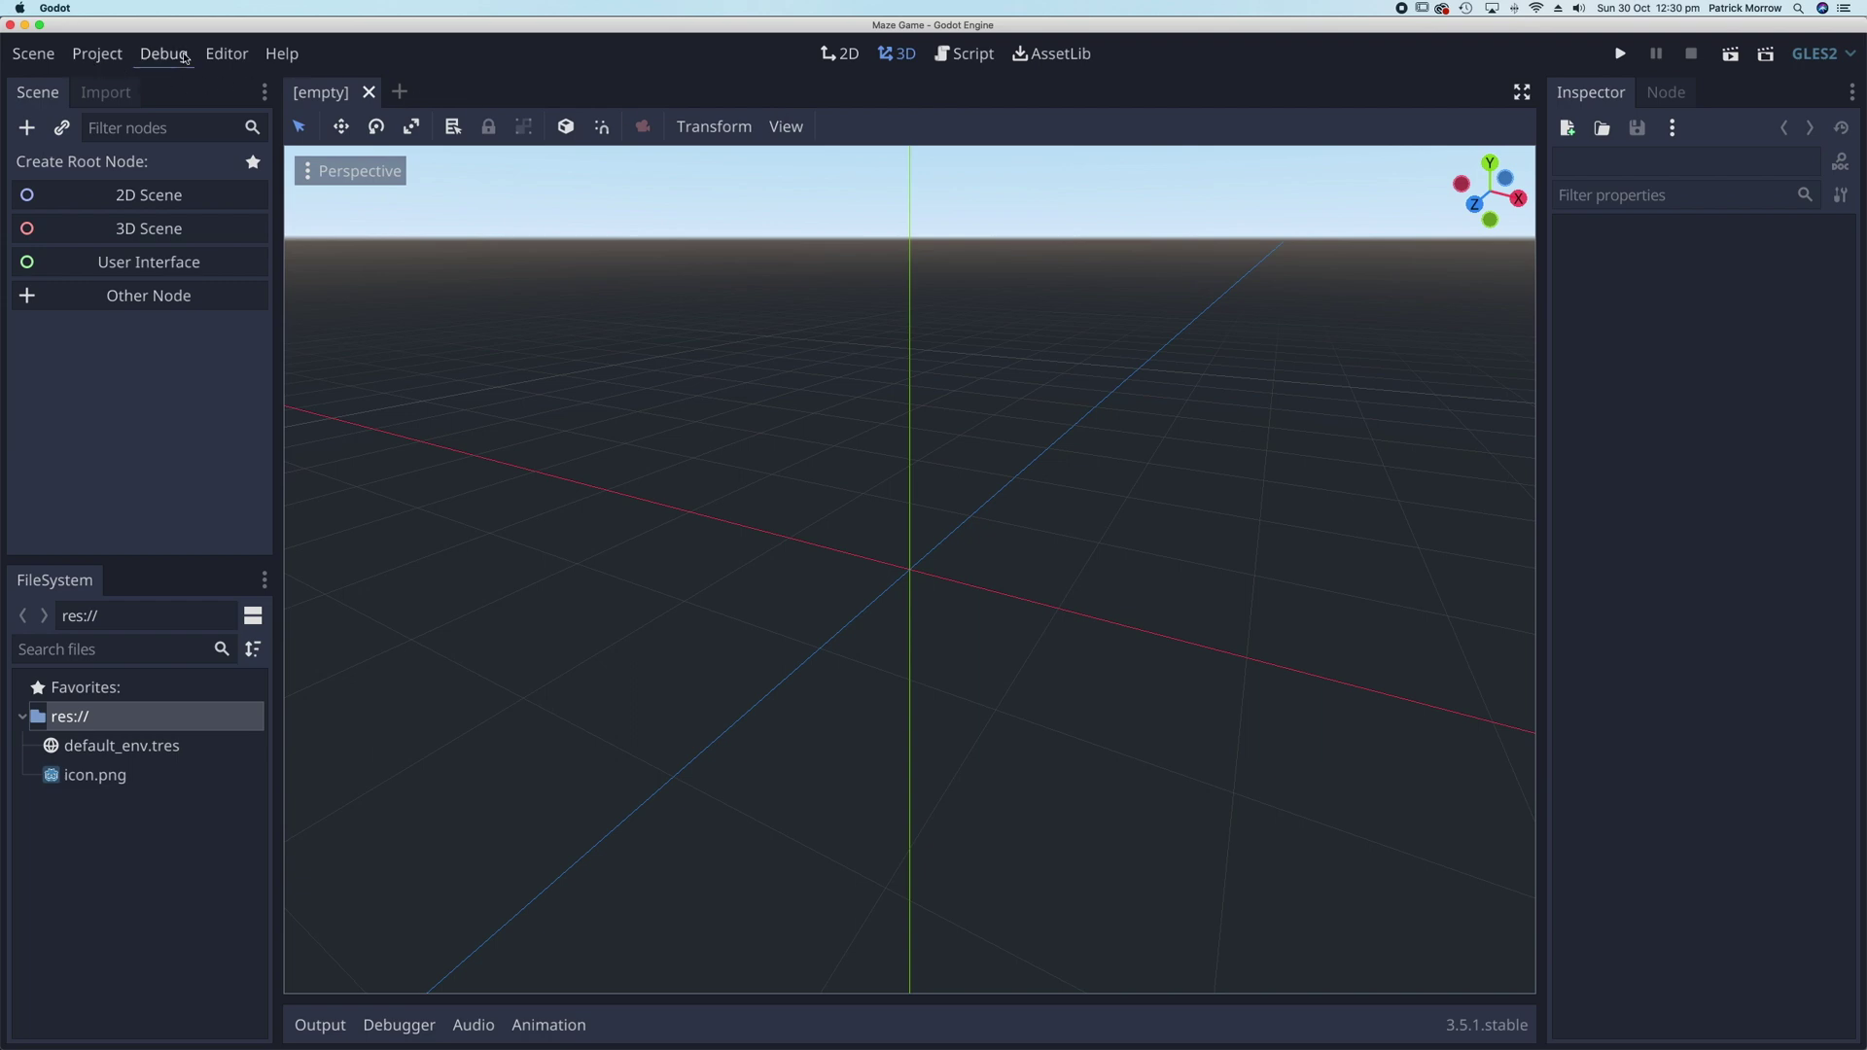
Create a new editor feature profile named '2D' via Manage Editor Features
{"action": "left_click", "coordinate": [226, 55]}
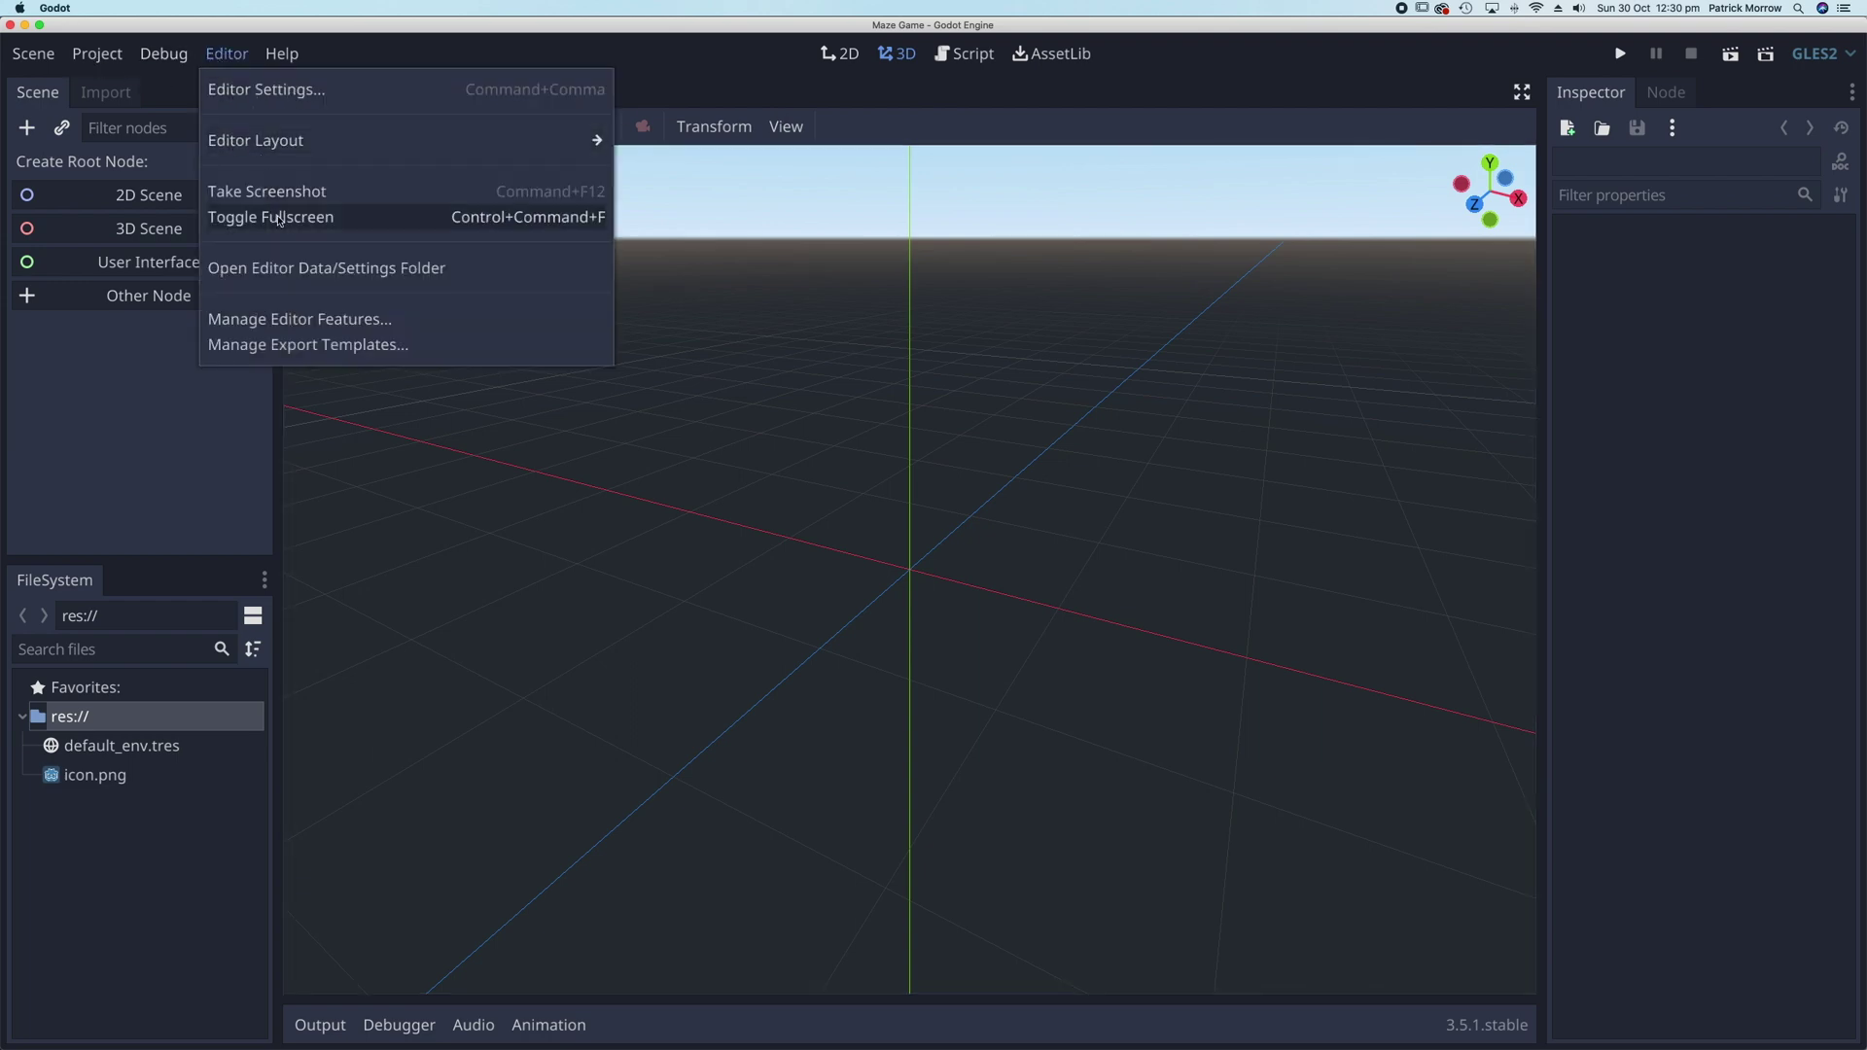
{"action": "left_click", "coordinate": [286, 320]}
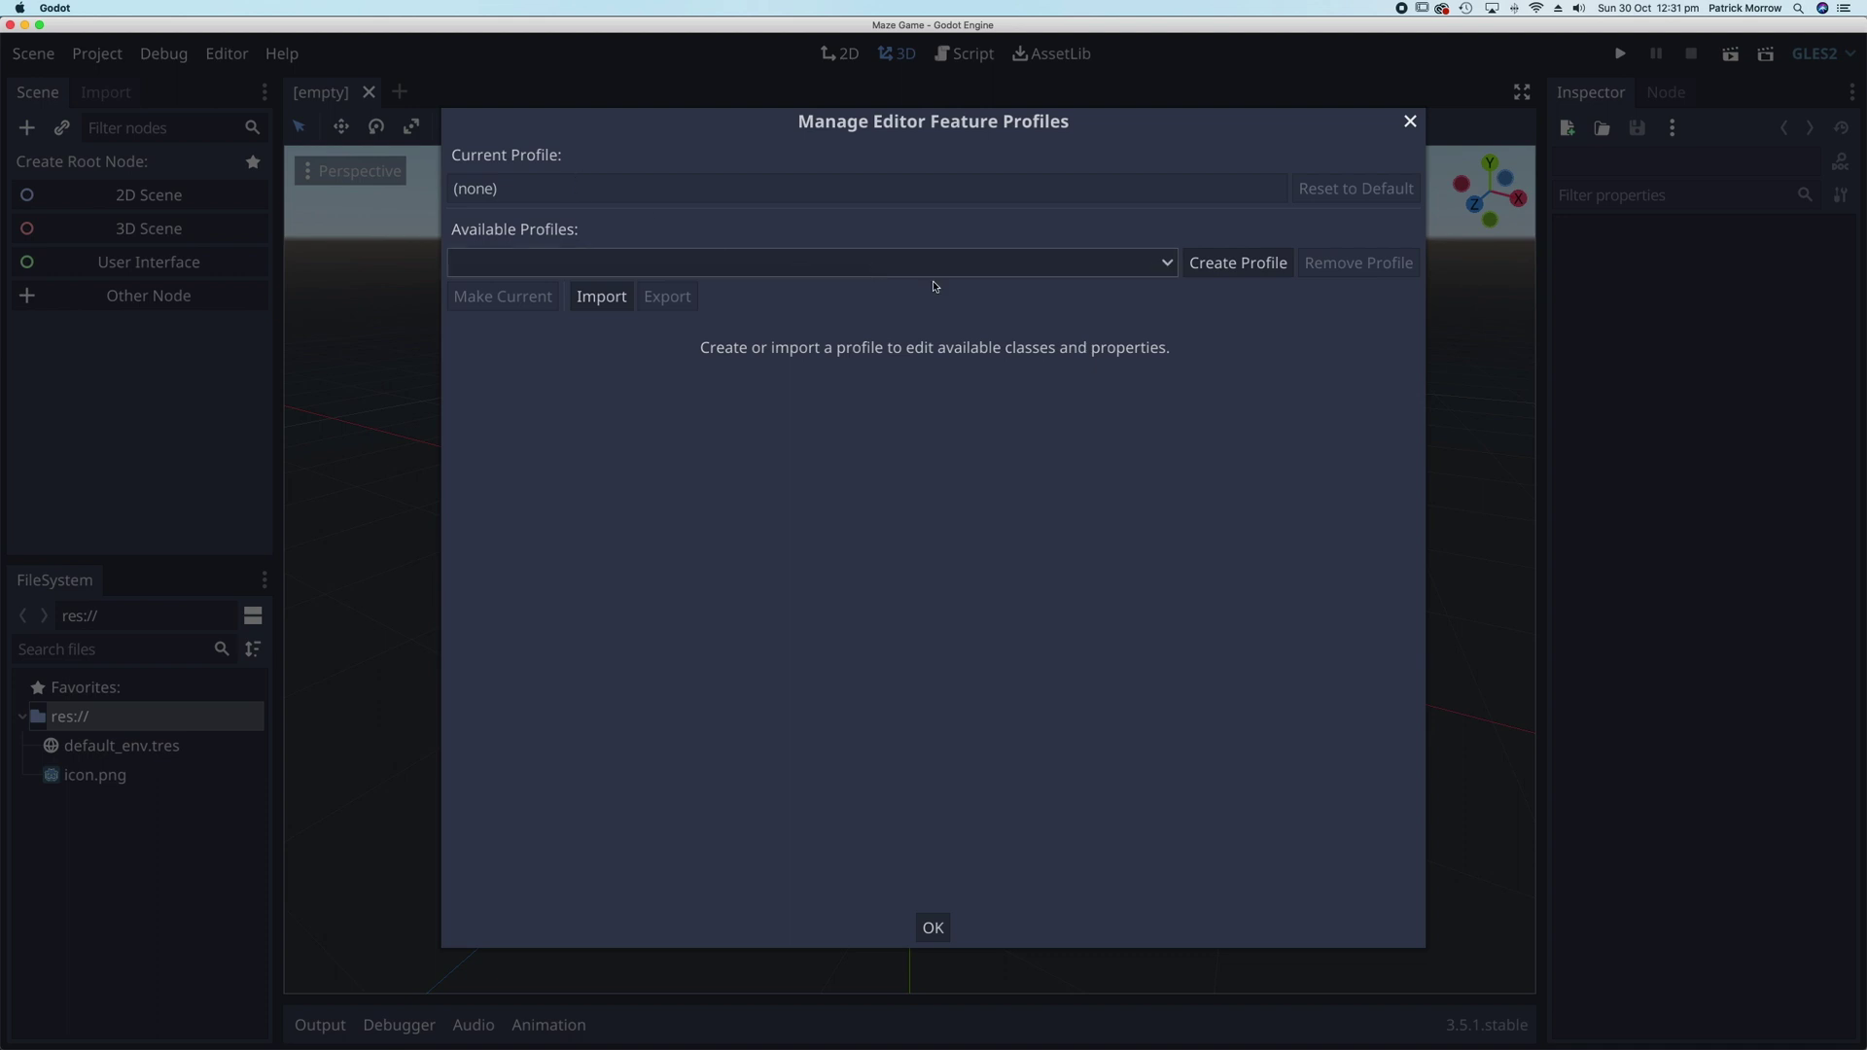
{"action": "left_click", "coordinate": [1240, 265]}
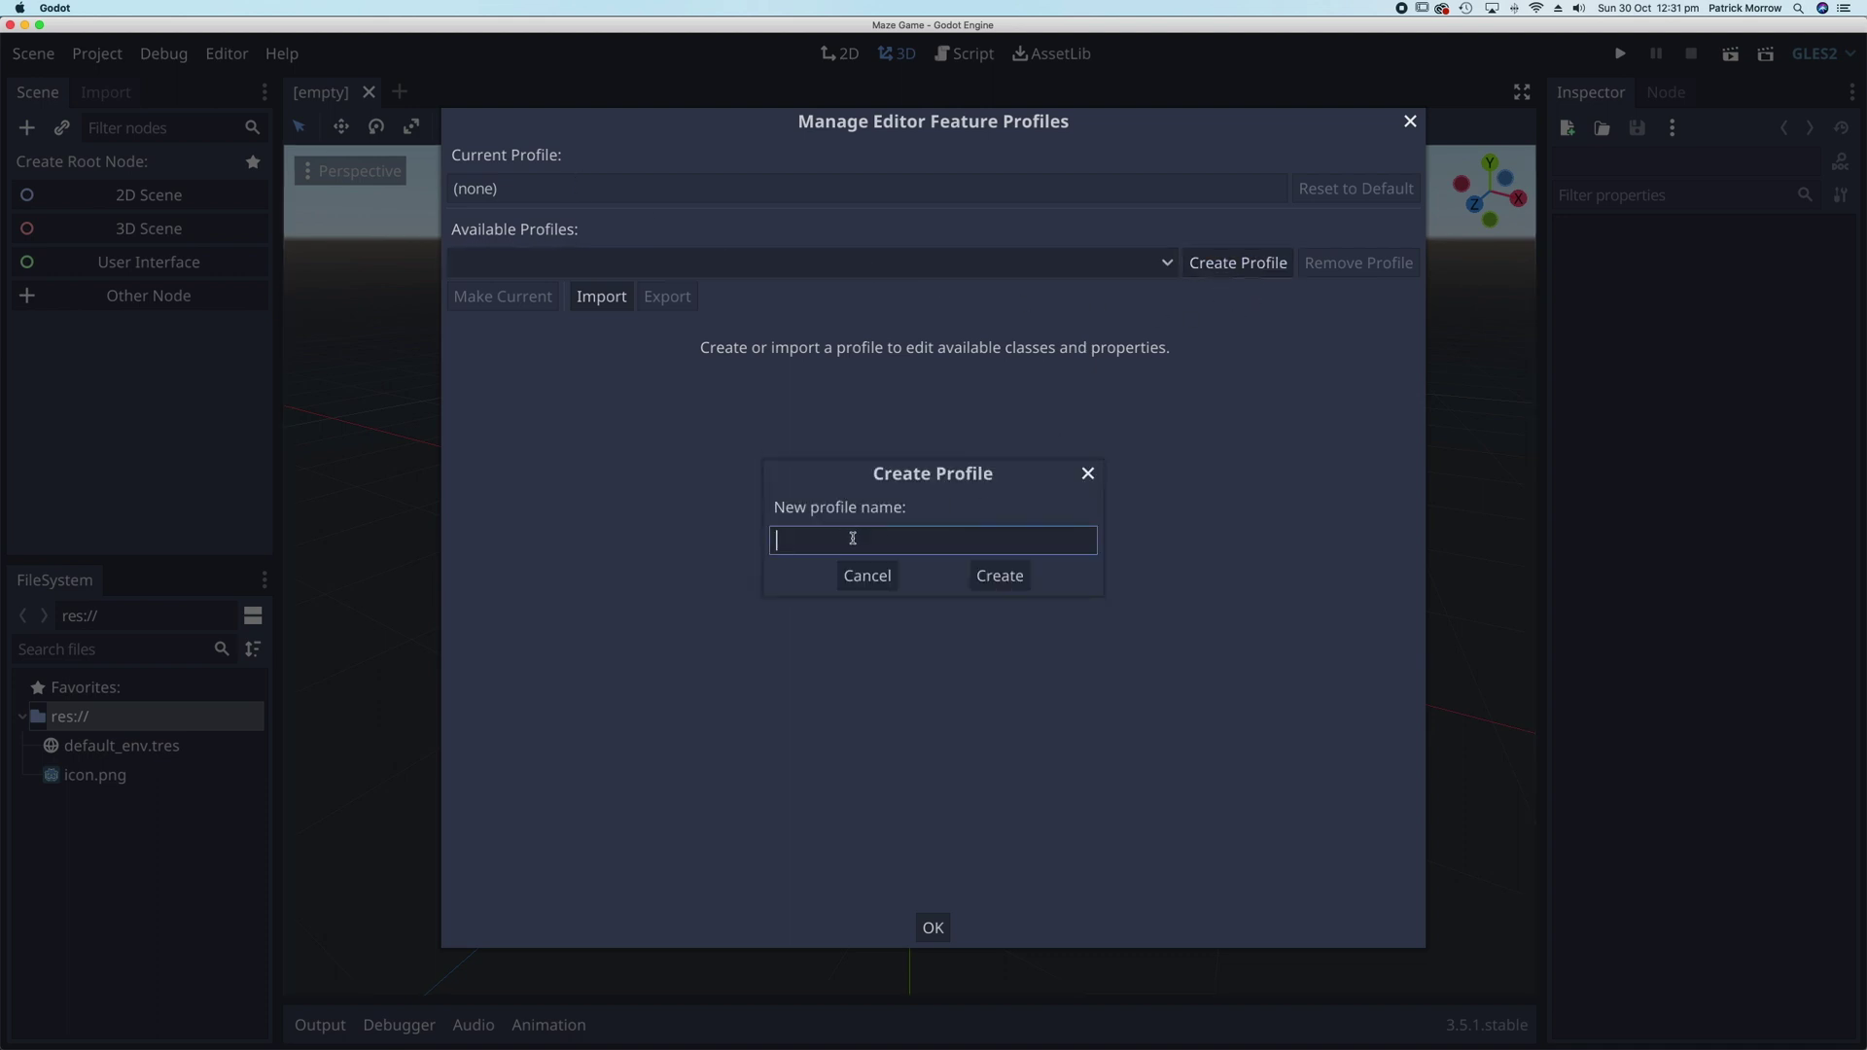
{"action": "type", "text": "@d"}
{"action": "key", "text": "BackSpace"}
{"action": "key", "text": "BackSpace"}
{"action": "type", "text": "2D"}
{"action": "left_click", "coordinate": [992, 578]}
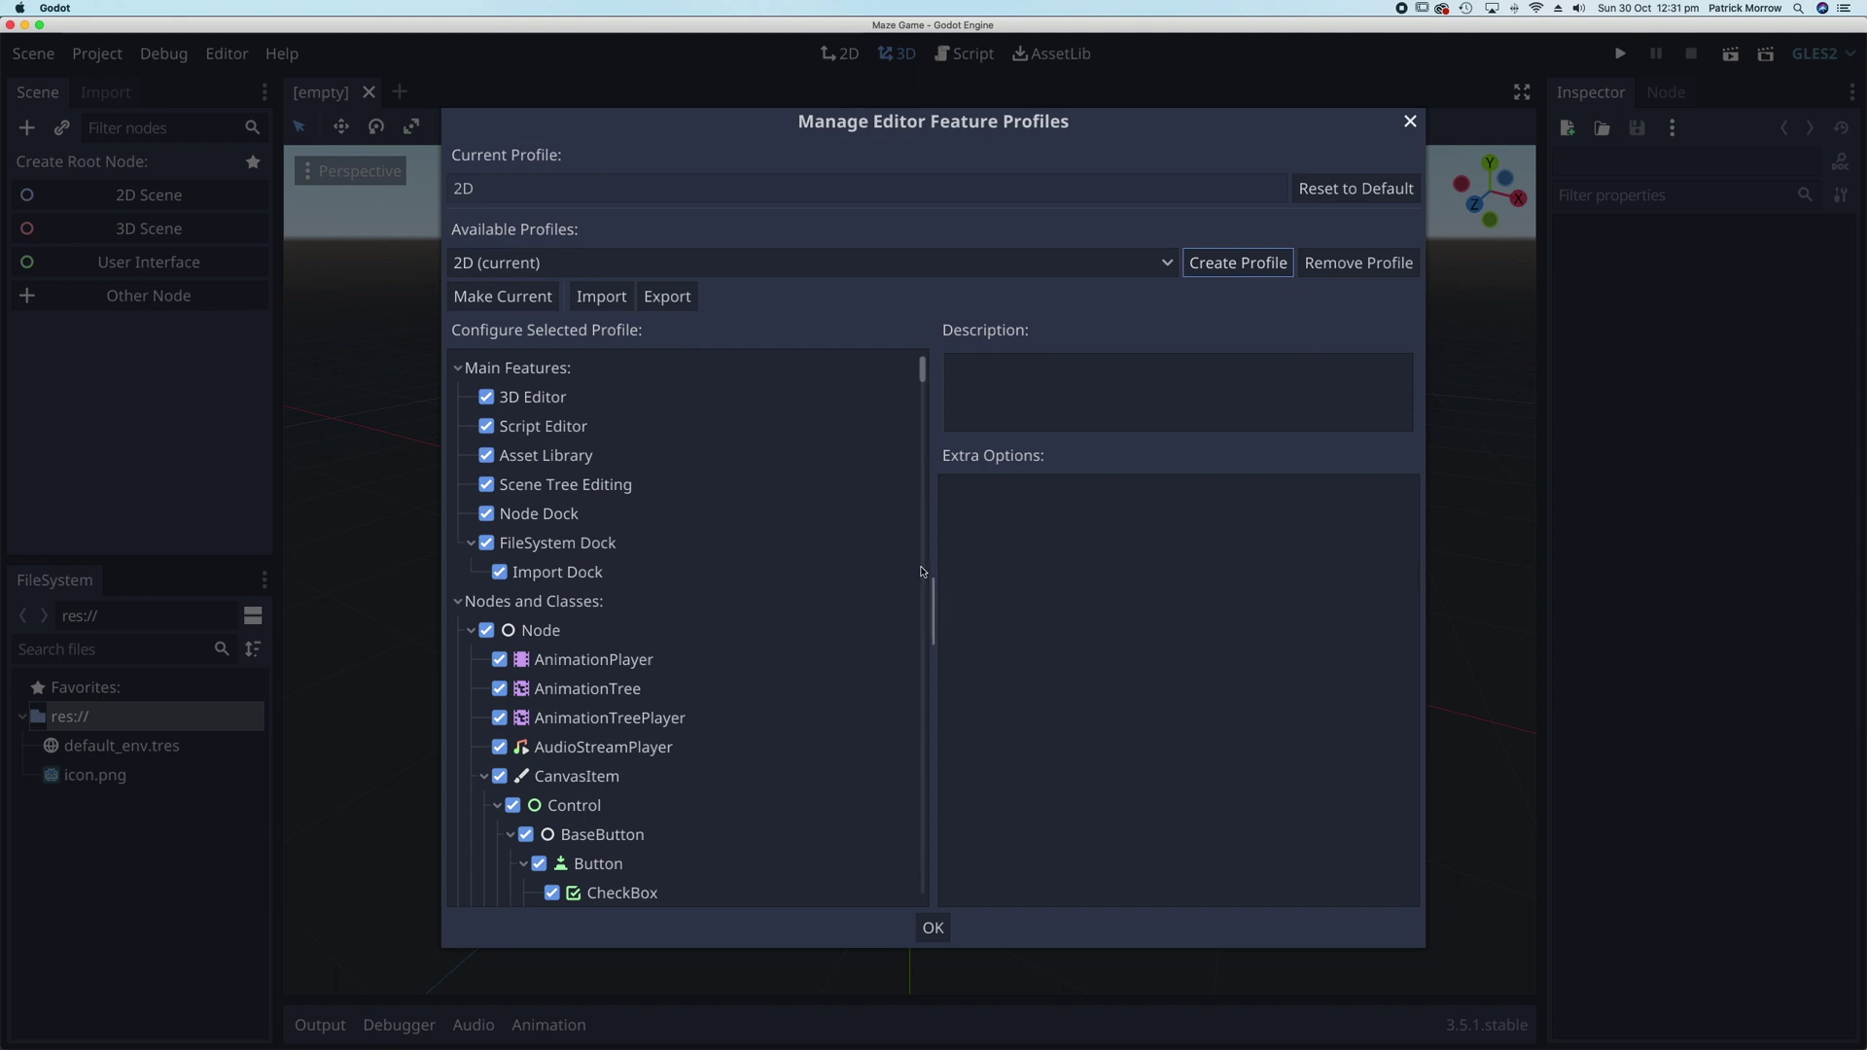
Disable 3D Editor, Asset Library and Spatial nodes in the 2D profile and apply it
{"action": "left_click", "coordinate": [486, 399]}
{"action": "left_click", "coordinate": [486, 399]}
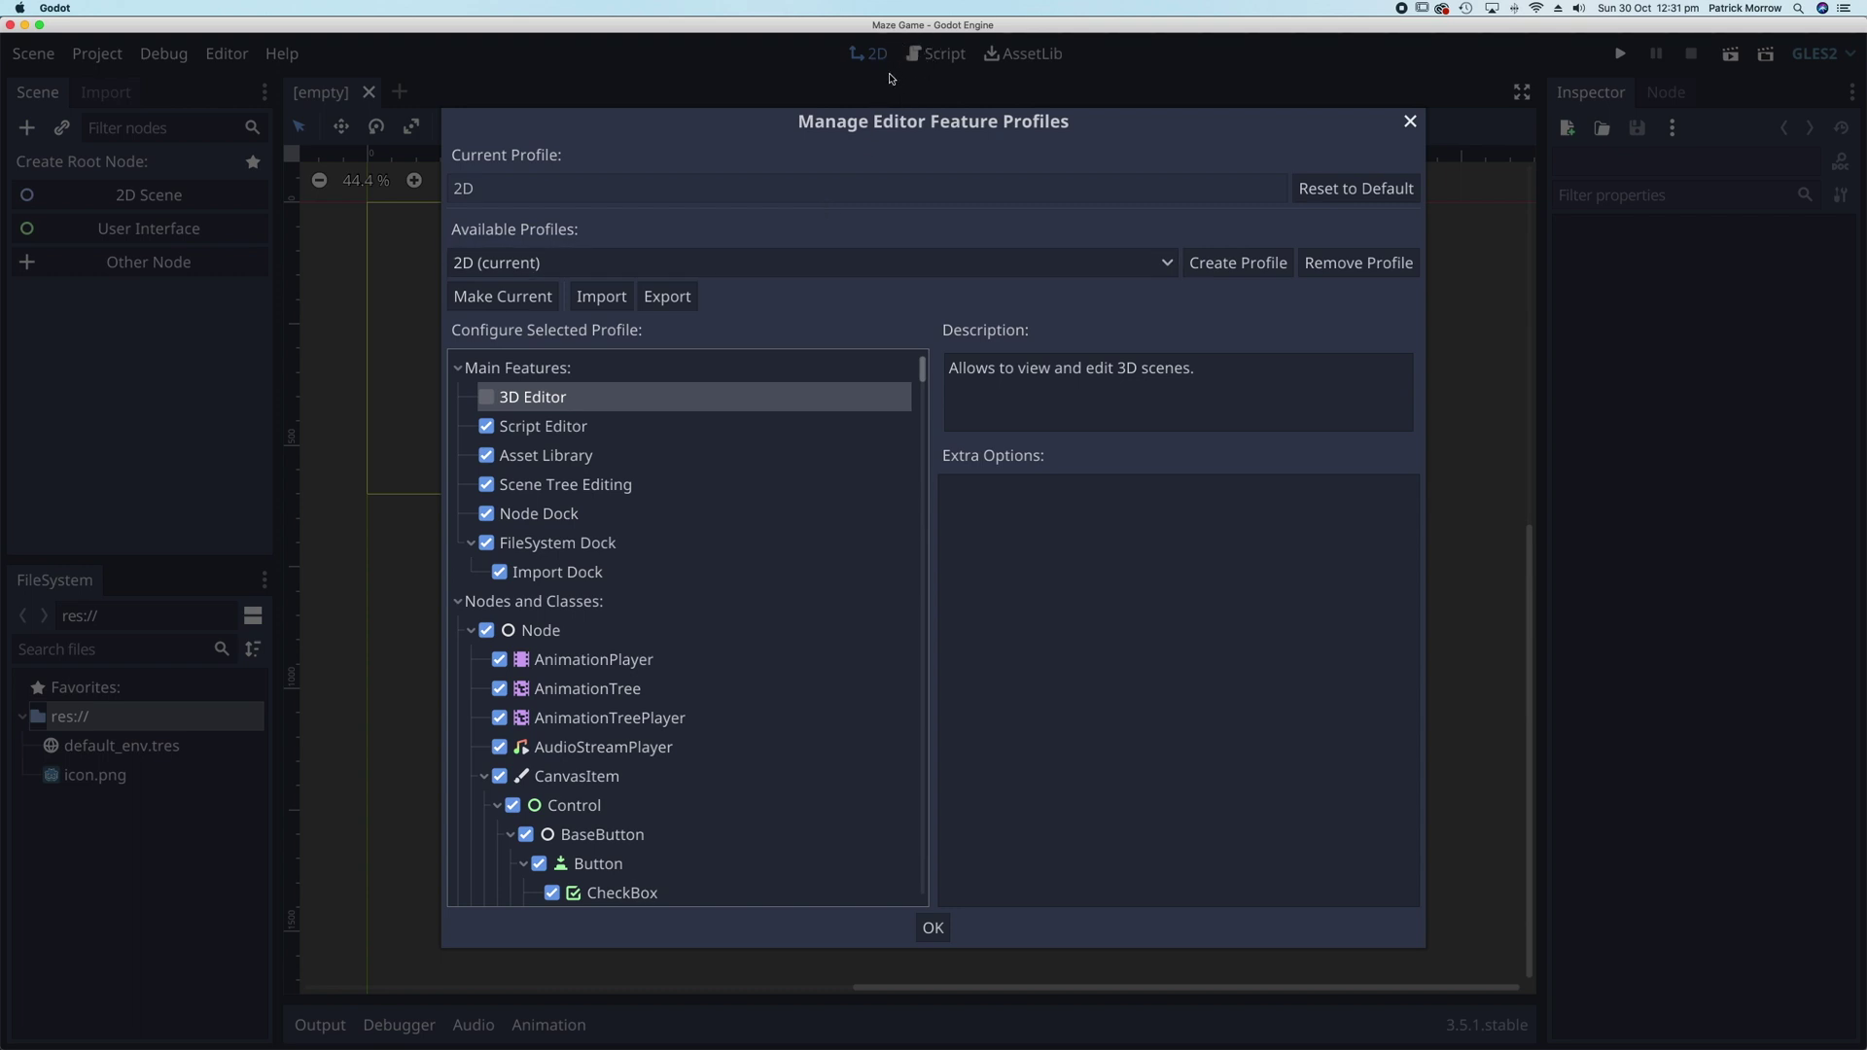
{"action": "left_click", "coordinate": [487, 457]}
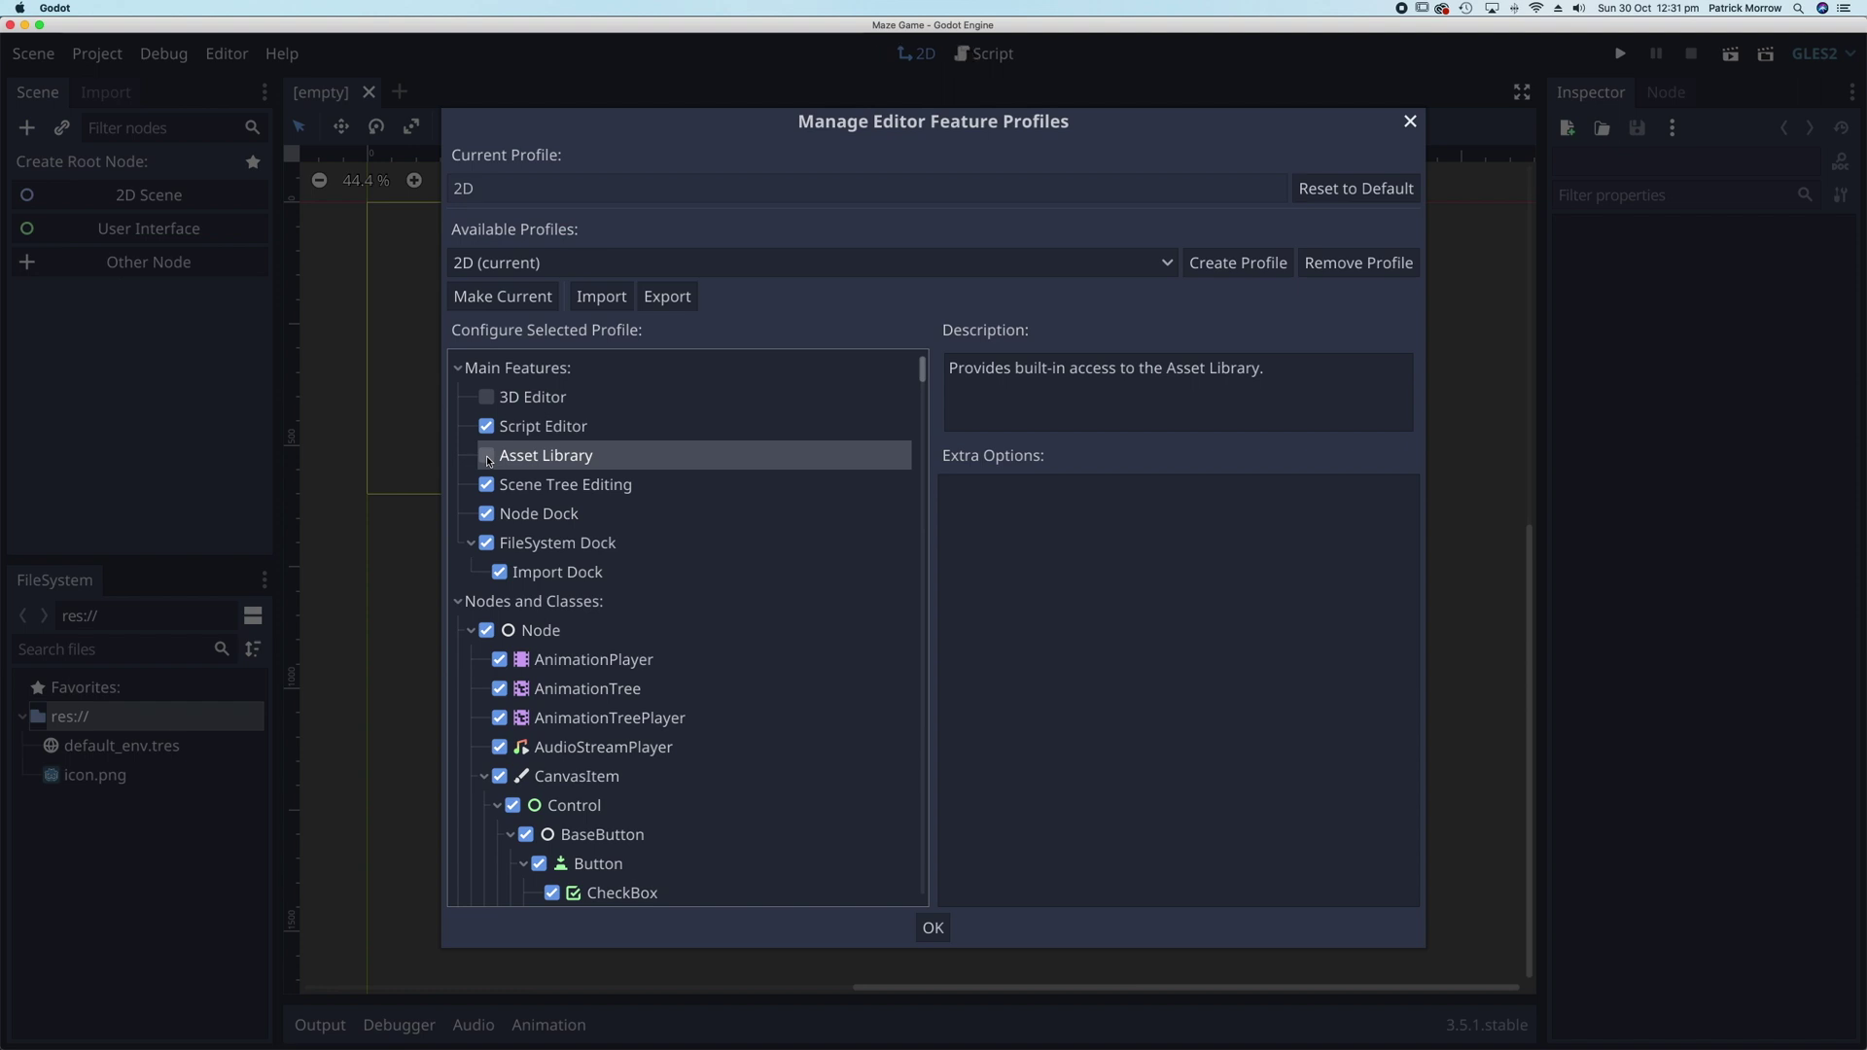
{"action": "scroll", "coordinate": [642, 601], "scroll_direction": "down", "scroll_amount": 2}
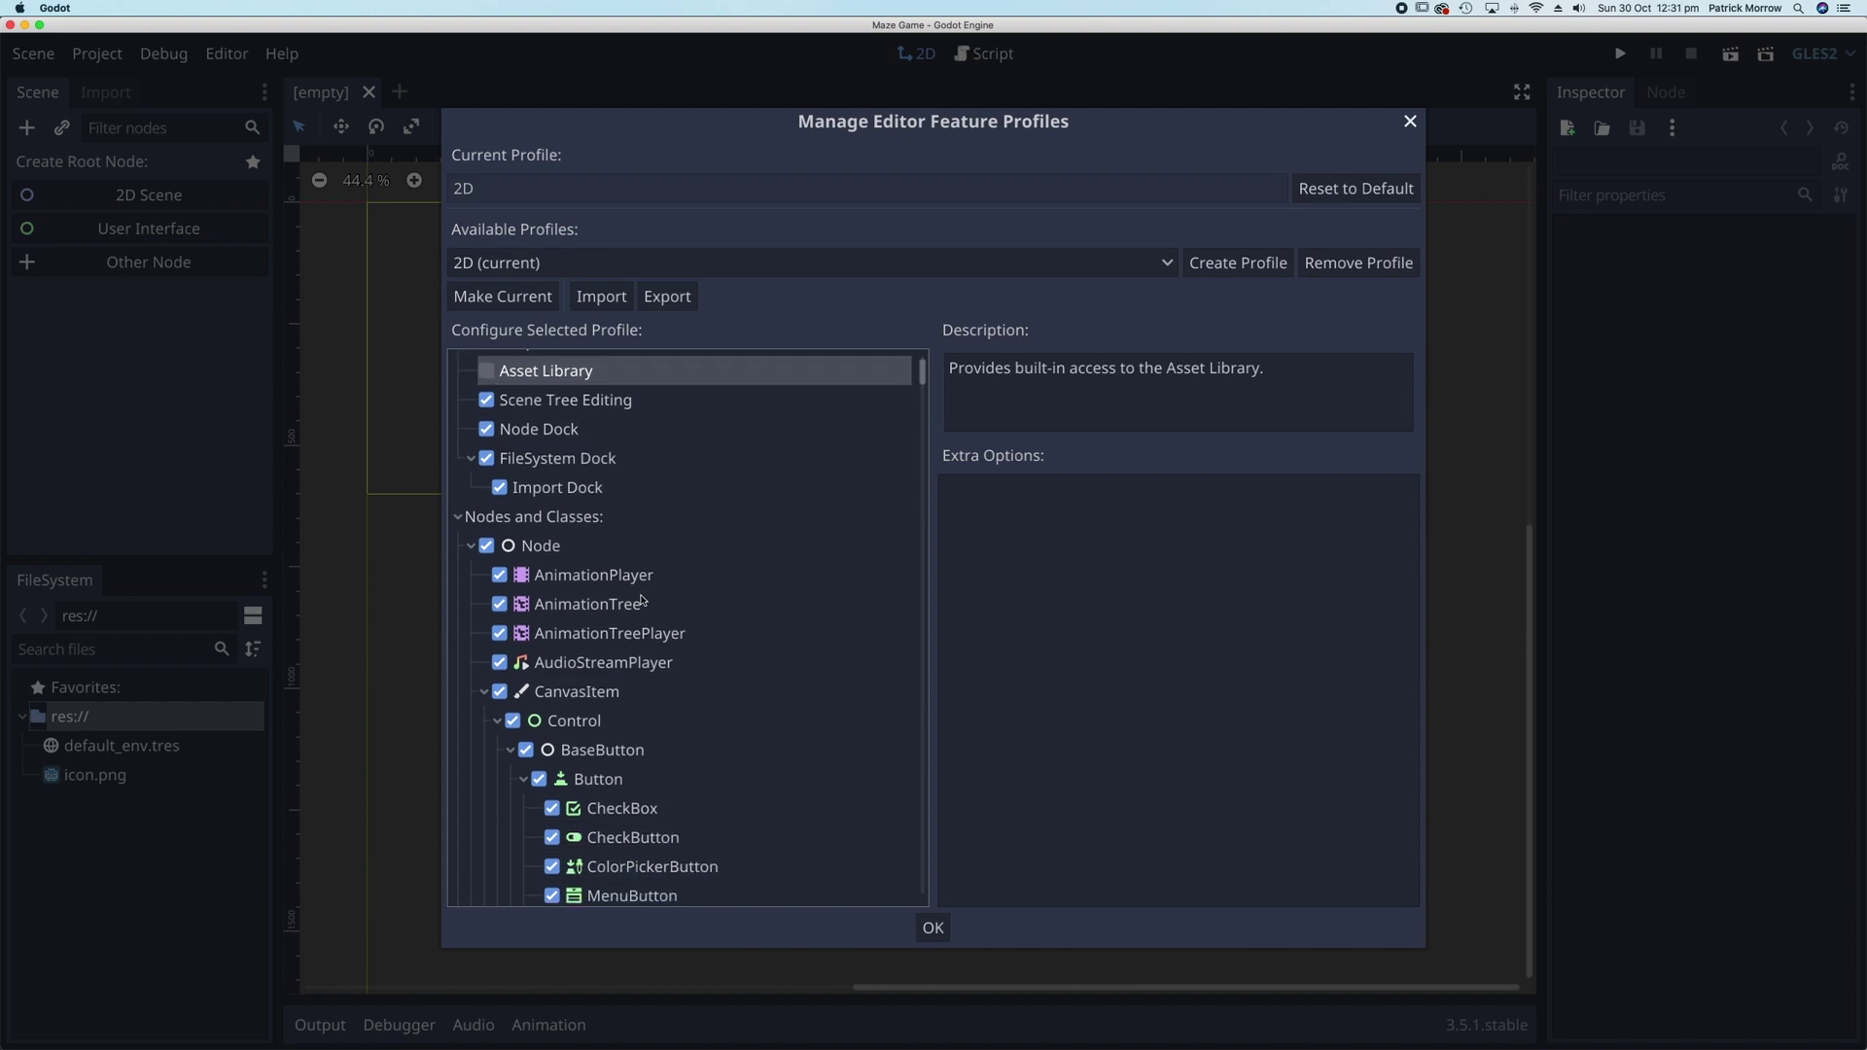
{"action": "scroll", "coordinate": [640, 599], "scroll_direction": "down", "scroll_amount": 5}
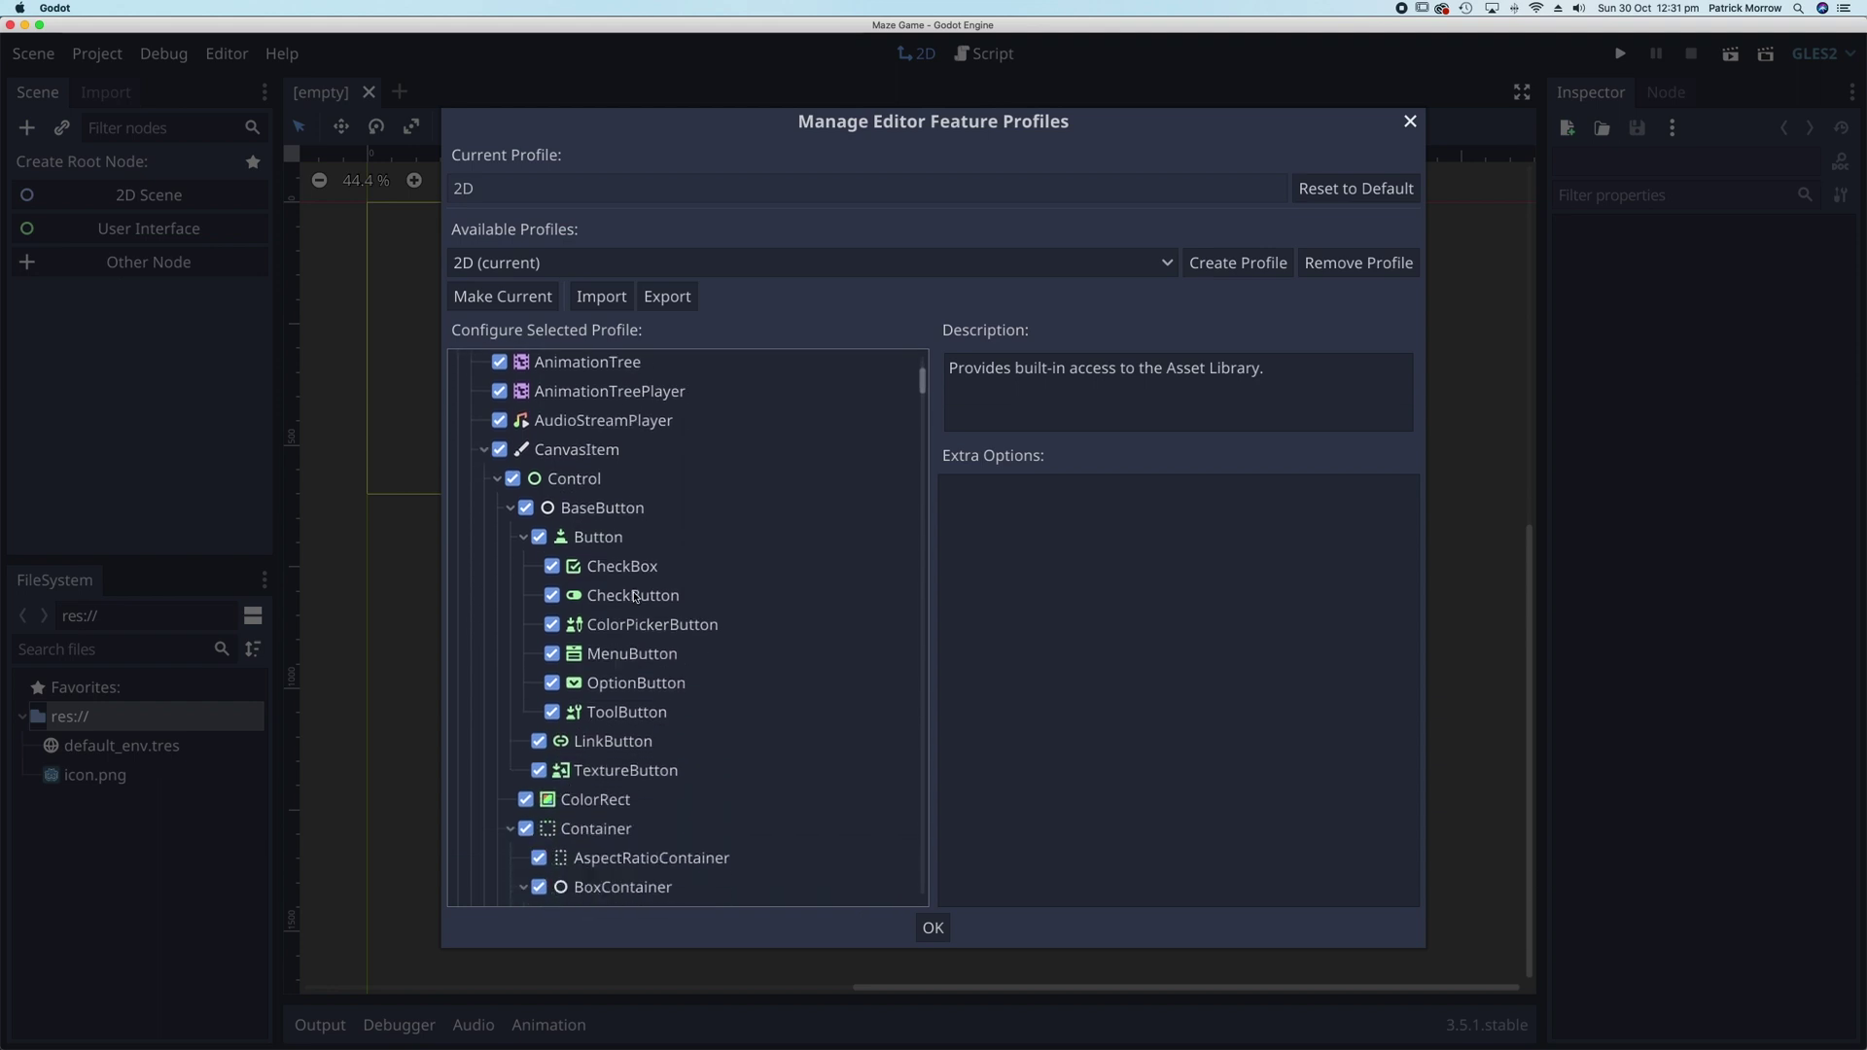
{"action": "scroll", "coordinate": [635, 596], "scroll_direction": "down", "scroll_amount": 18}
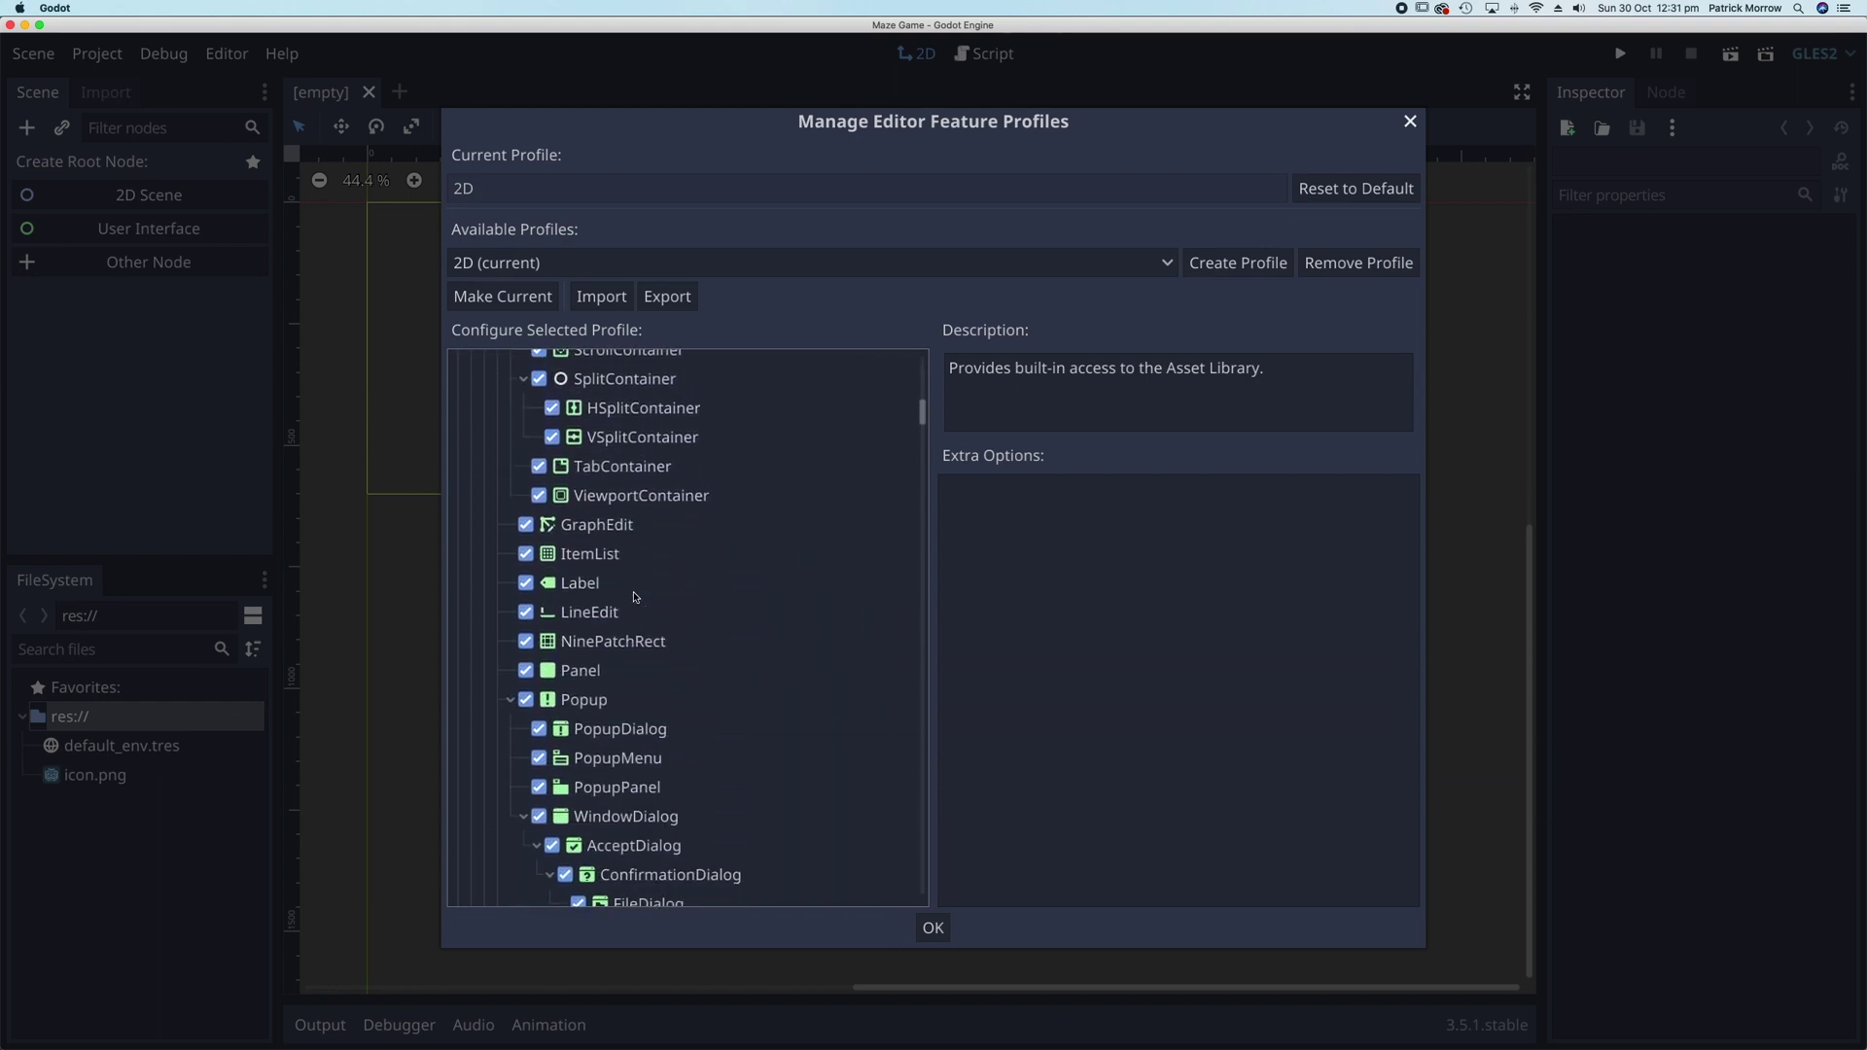
{"action": "scroll", "coordinate": [635, 596], "scroll_direction": "down", "scroll_amount": 20}
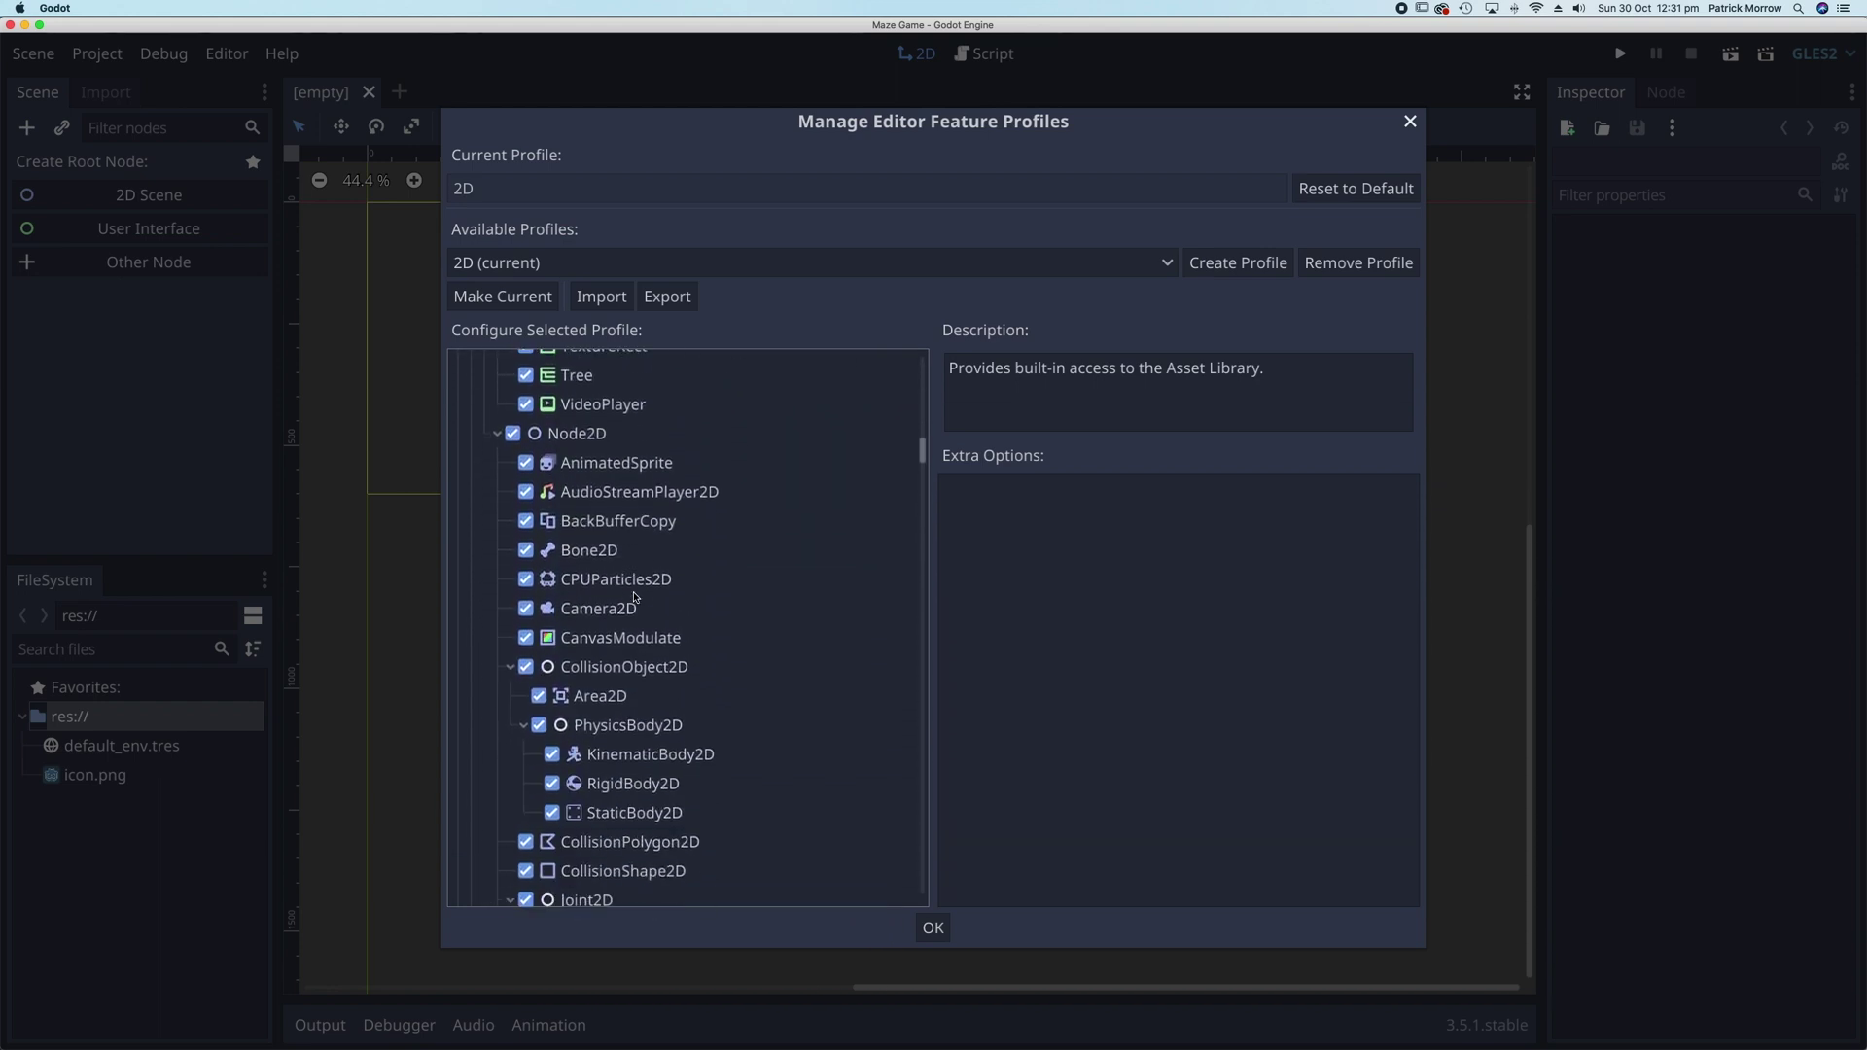
{"action": "scroll", "coordinate": [634, 597], "scroll_direction": "down", "scroll_amount": 16}
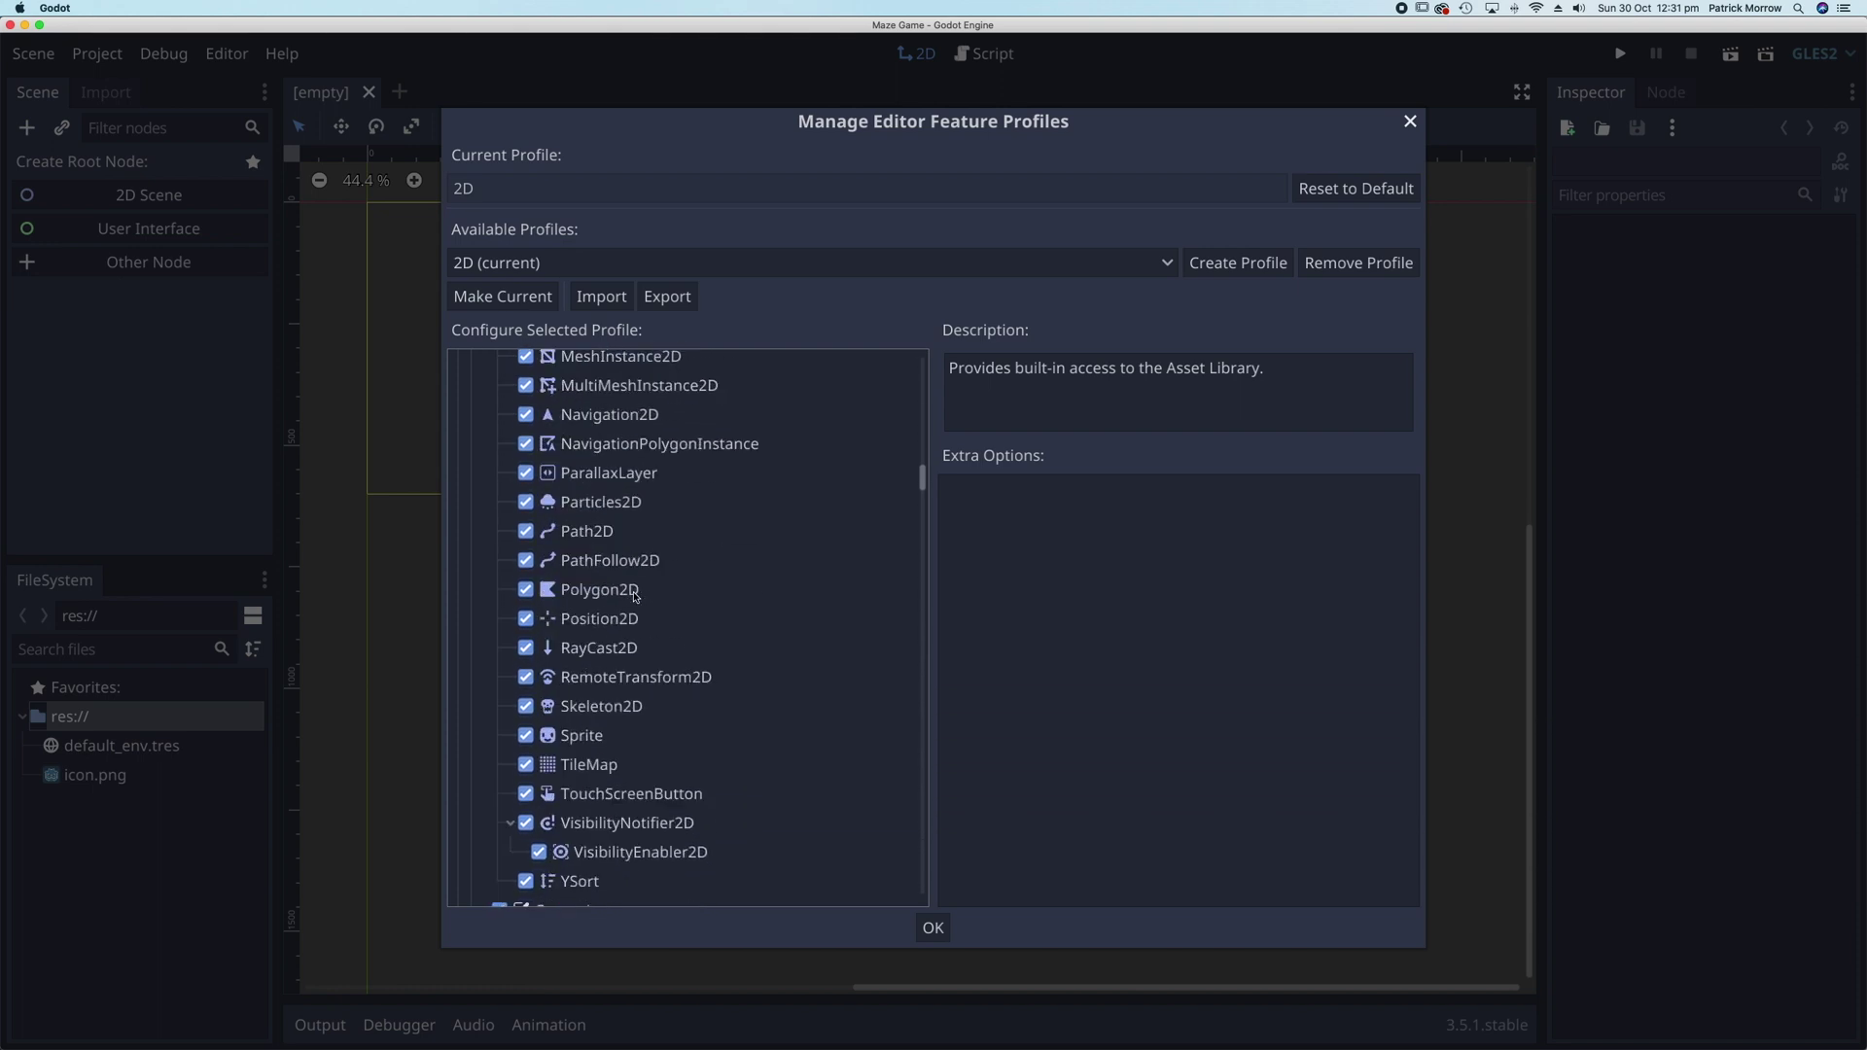
{"action": "scroll", "coordinate": [635, 597], "scroll_direction": "down", "scroll_amount": 11}
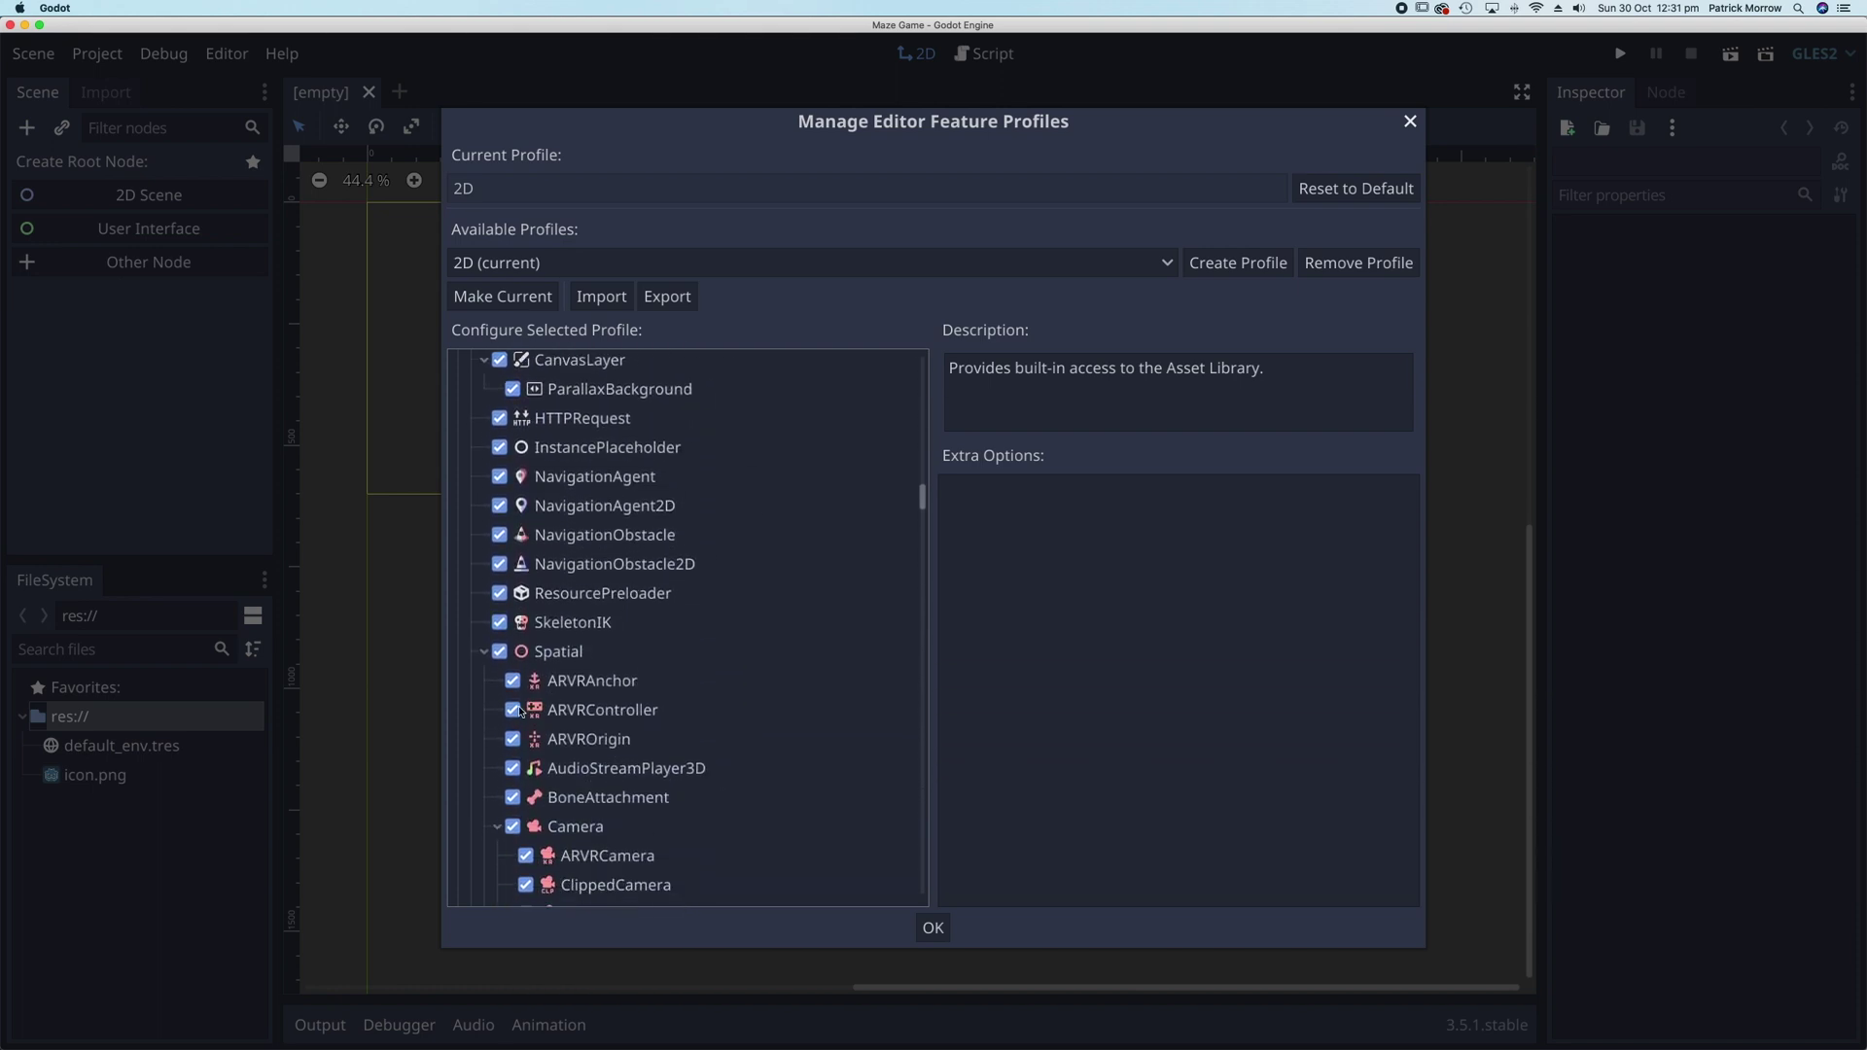
{"action": "left_click", "coordinate": [500, 654]}
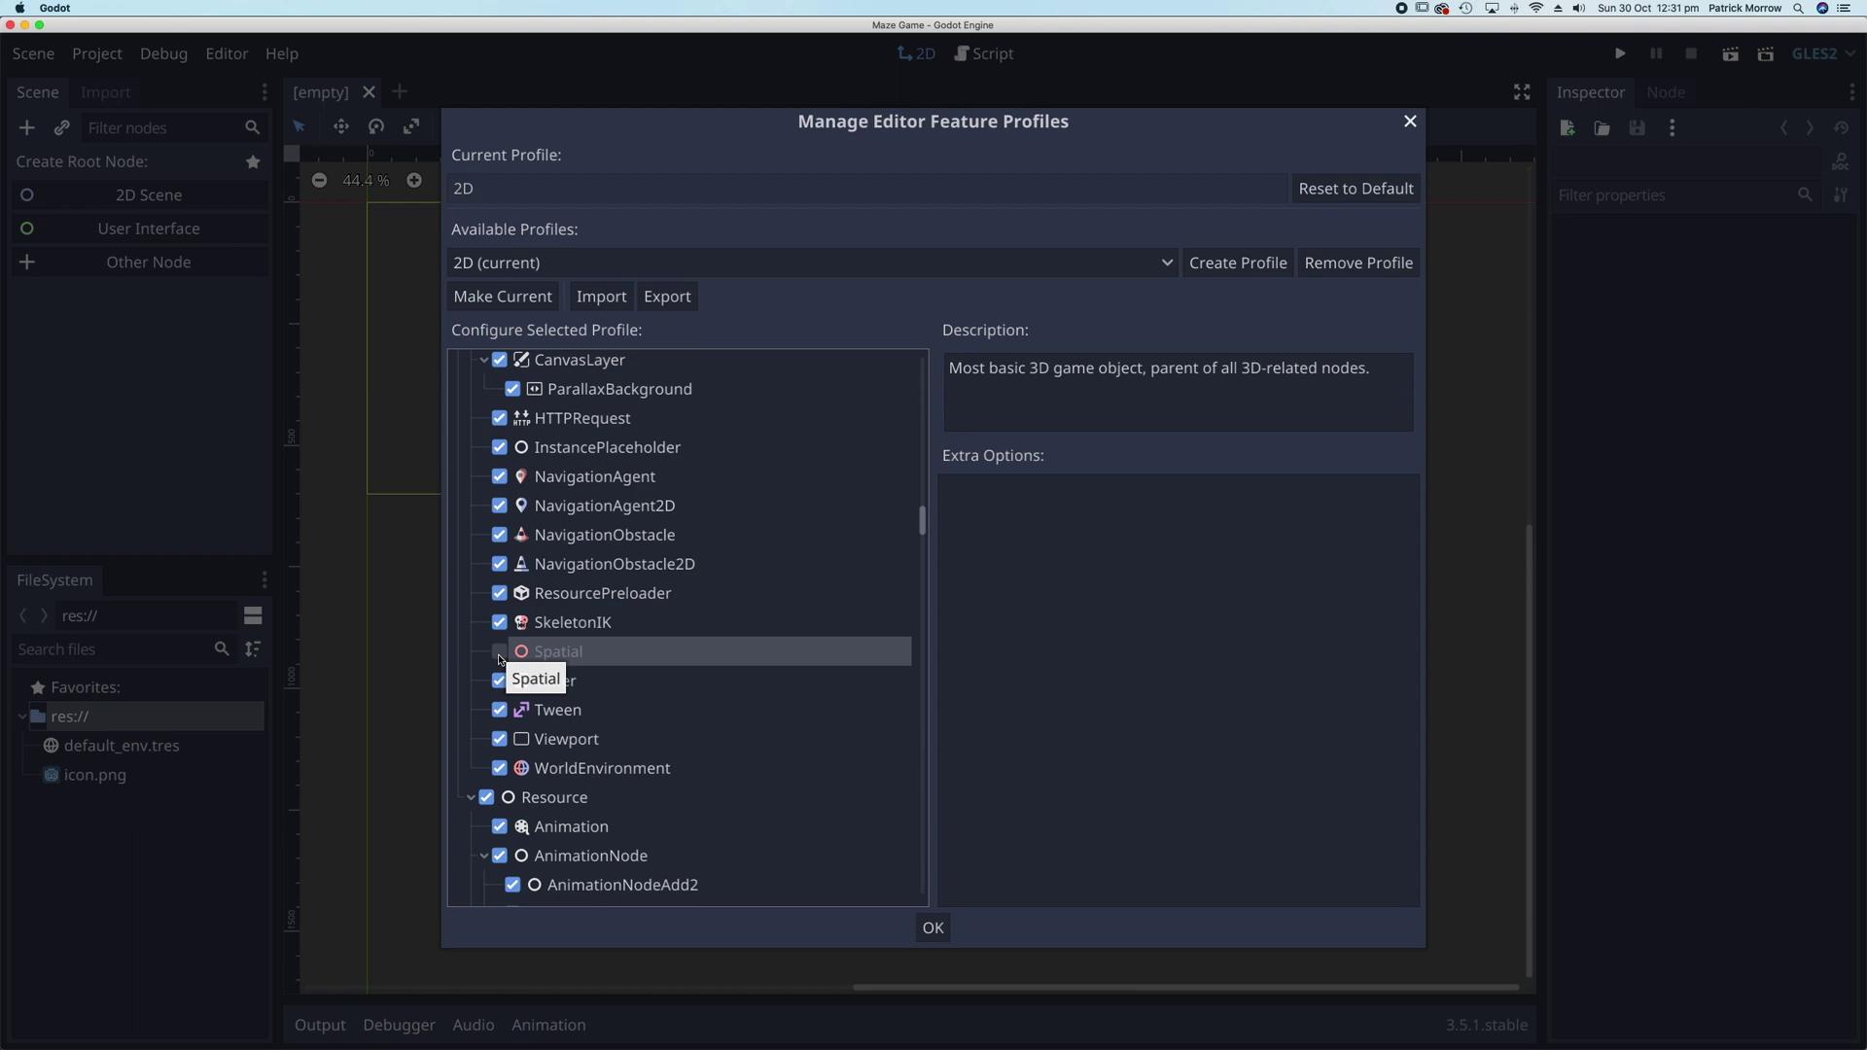
{"action": "left_click", "coordinate": [932, 929]}
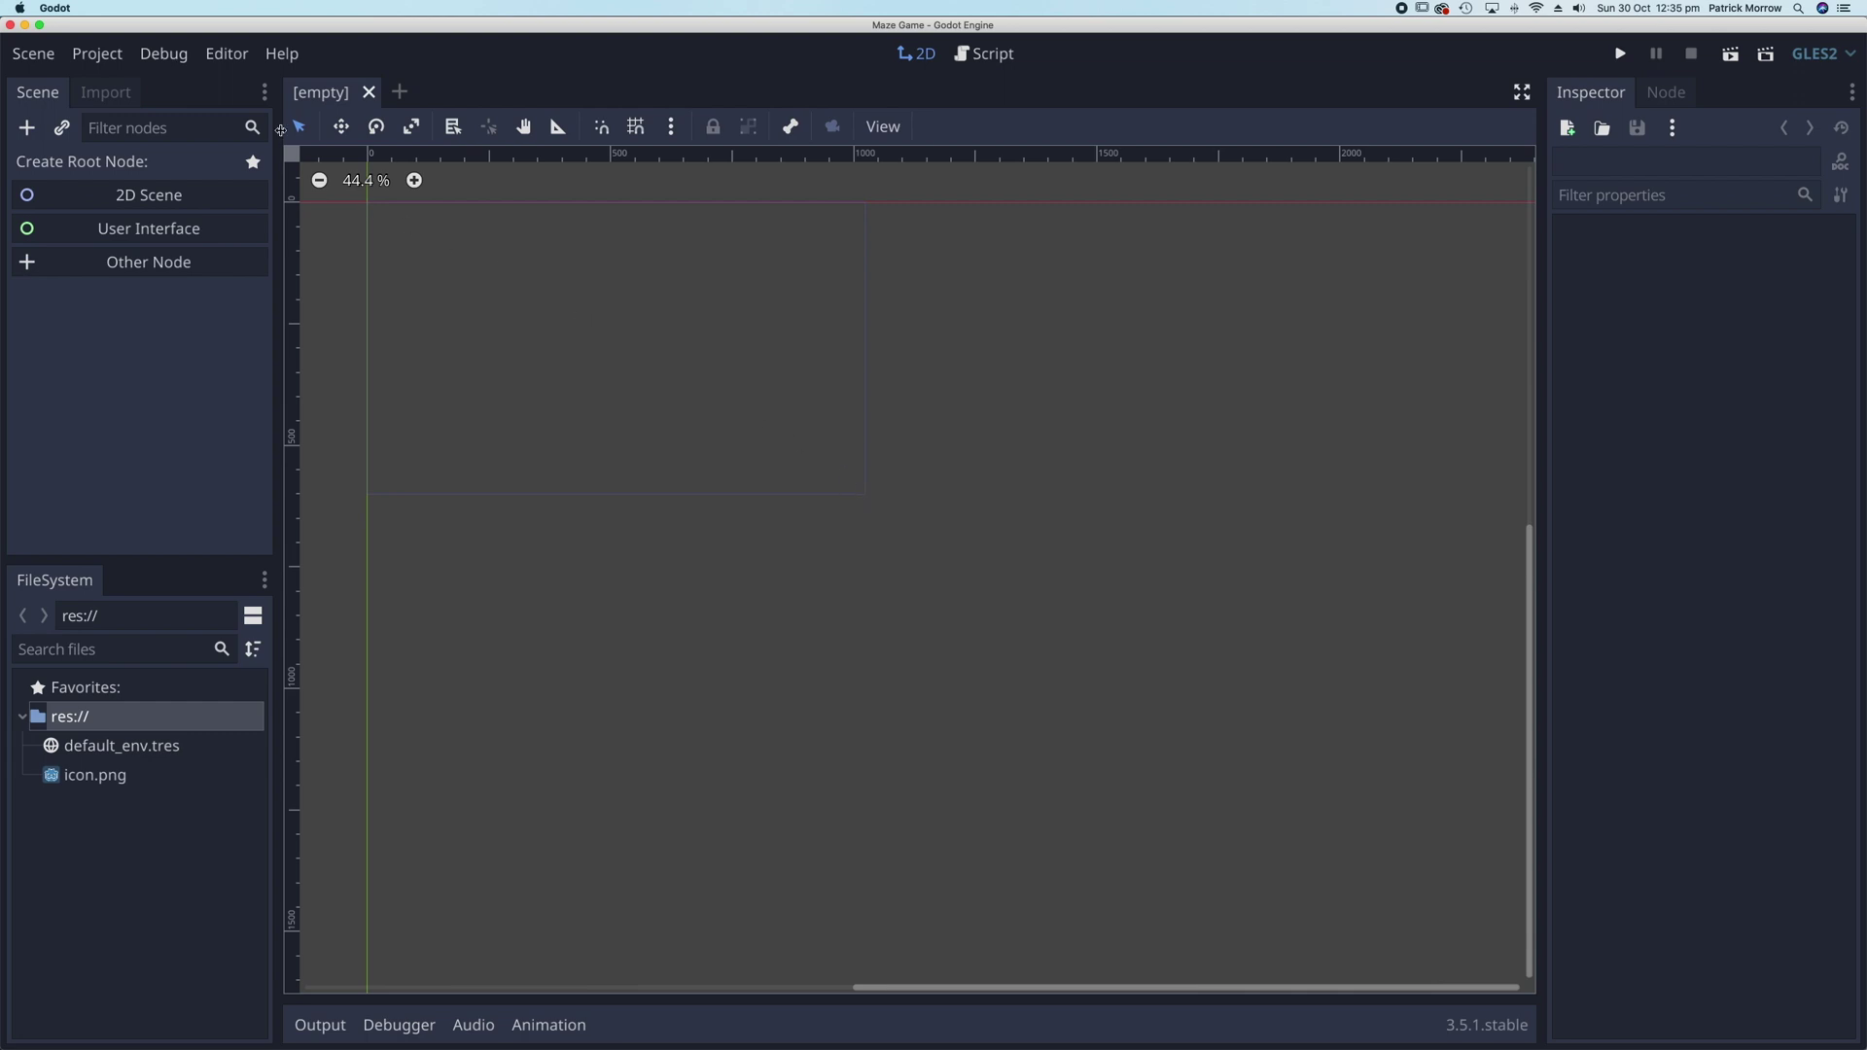
Set the 2D Viewport Border Color to fully opaque yellow (fff766) in Editor Settings
{"action": "left_click", "coordinate": [228, 56]}
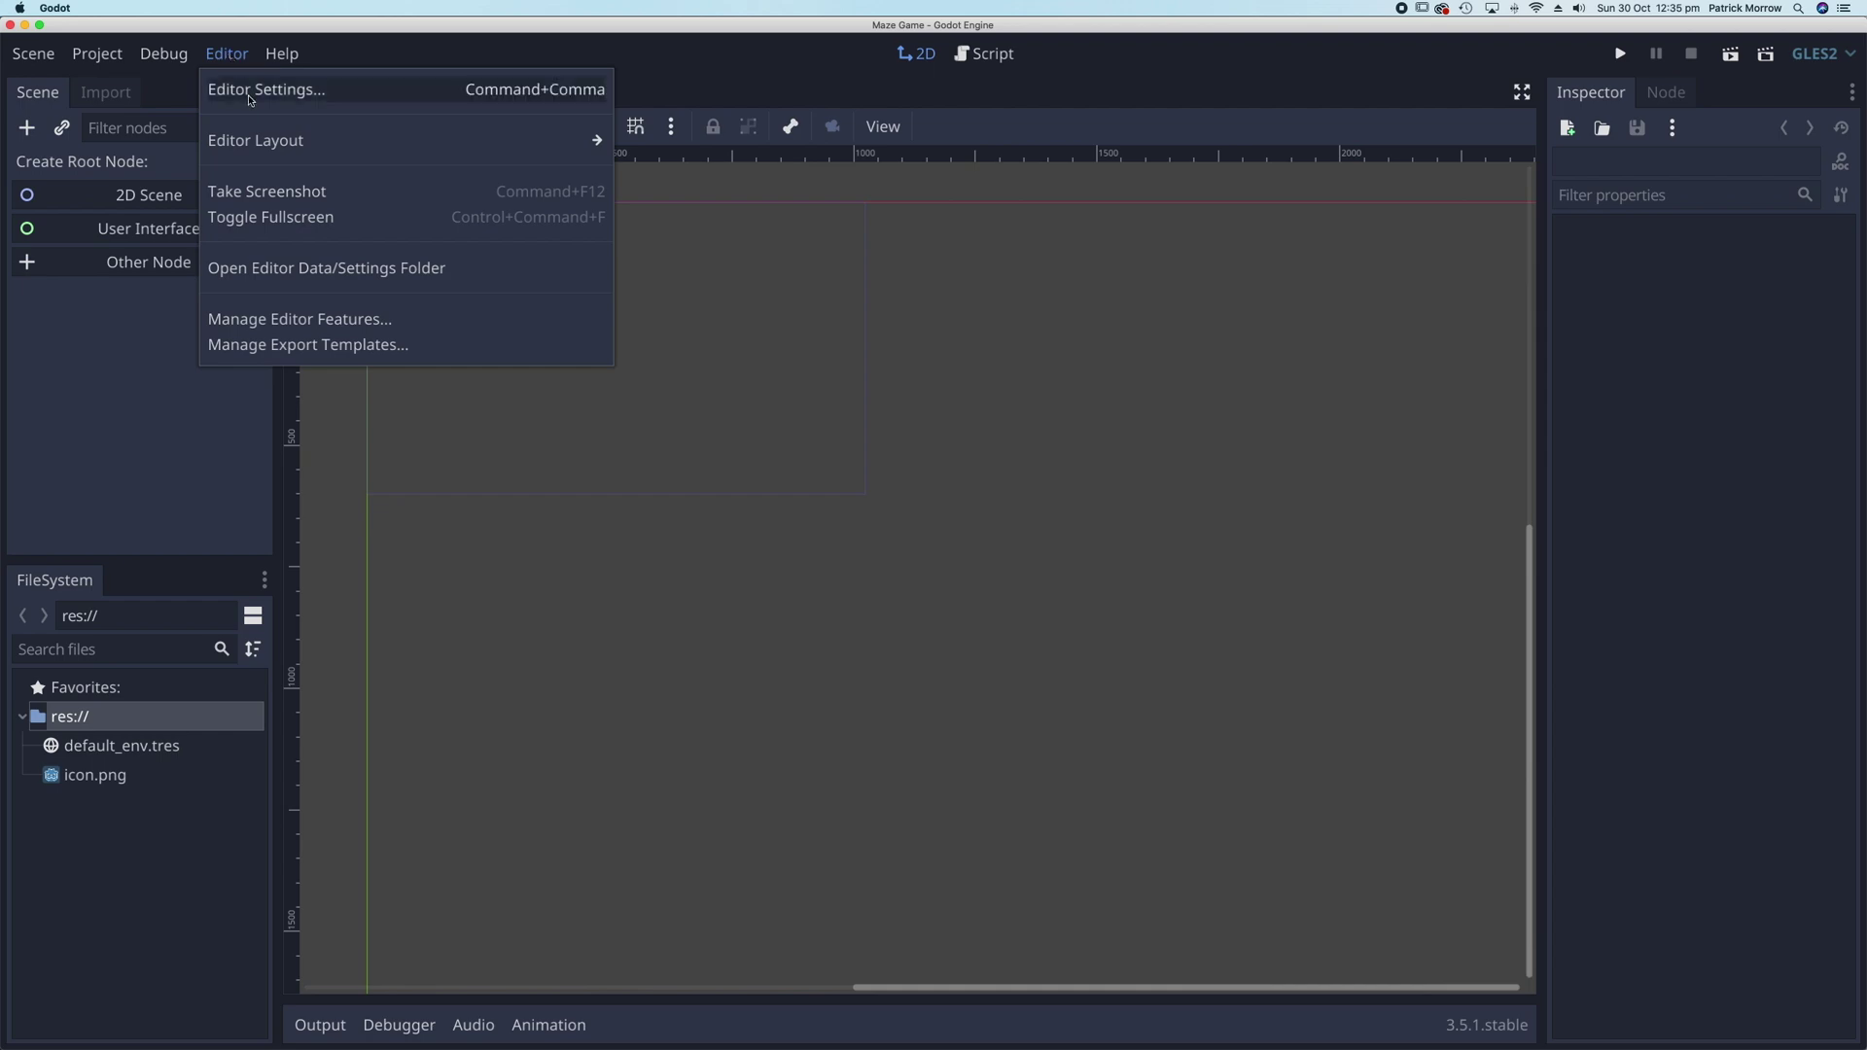
{"action": "left_click", "coordinate": [250, 97]}
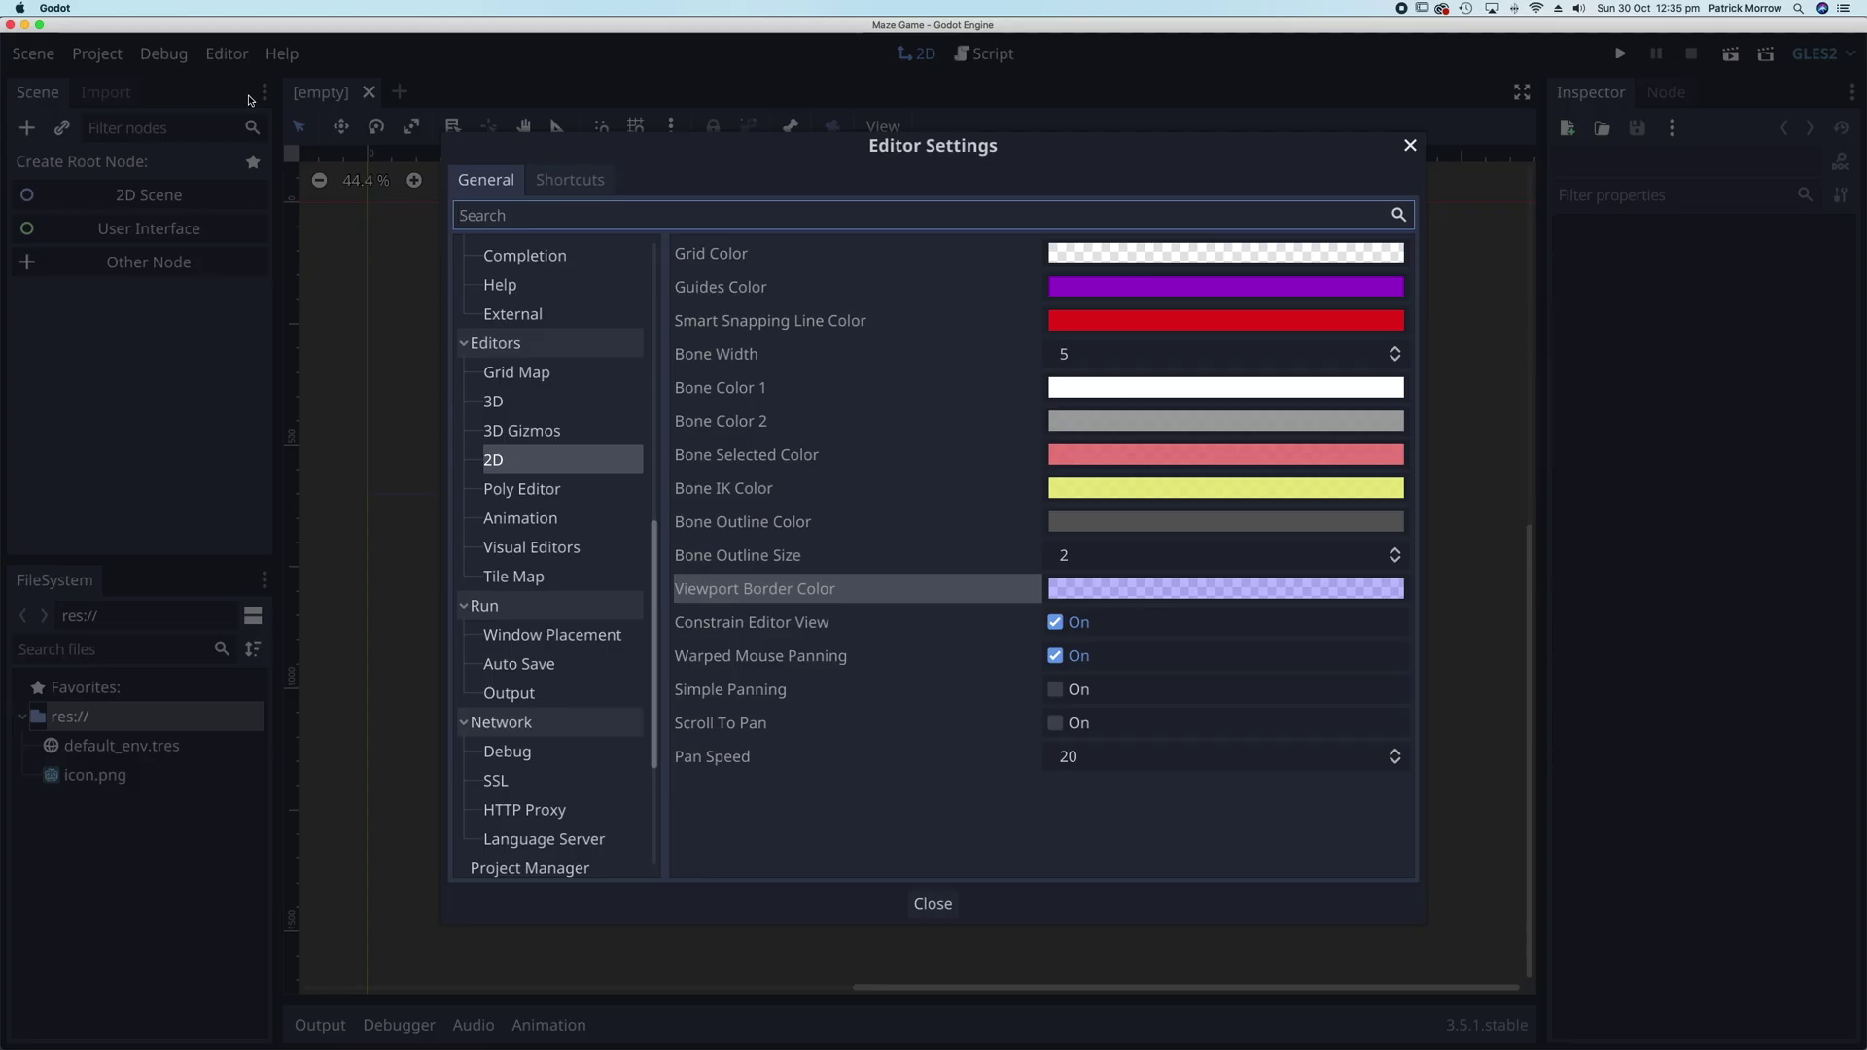
{"action": "scroll", "coordinate": [551, 291], "scroll_direction": "up", "scroll_amount": 3}
{"action": "scroll", "coordinate": [552, 309], "scroll_direction": "down", "scroll_amount": 2}
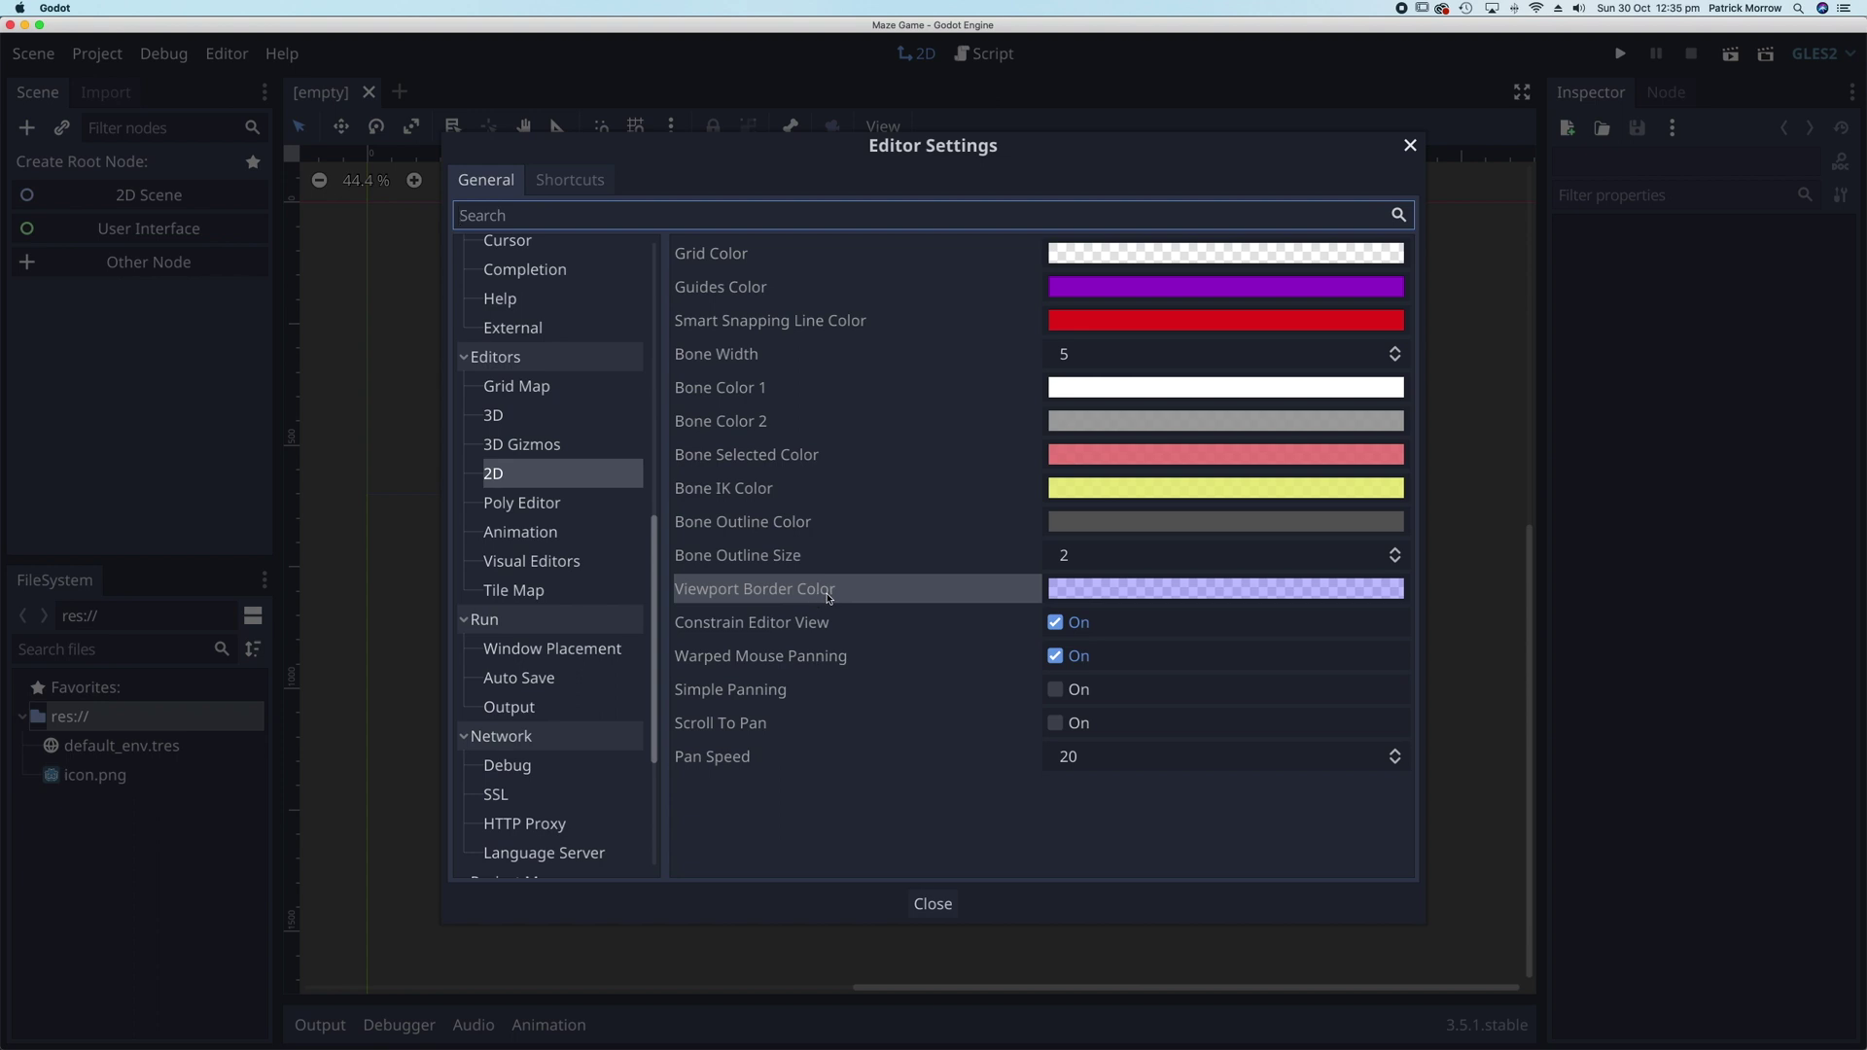
{"action": "left_click", "coordinate": [1154, 595]}
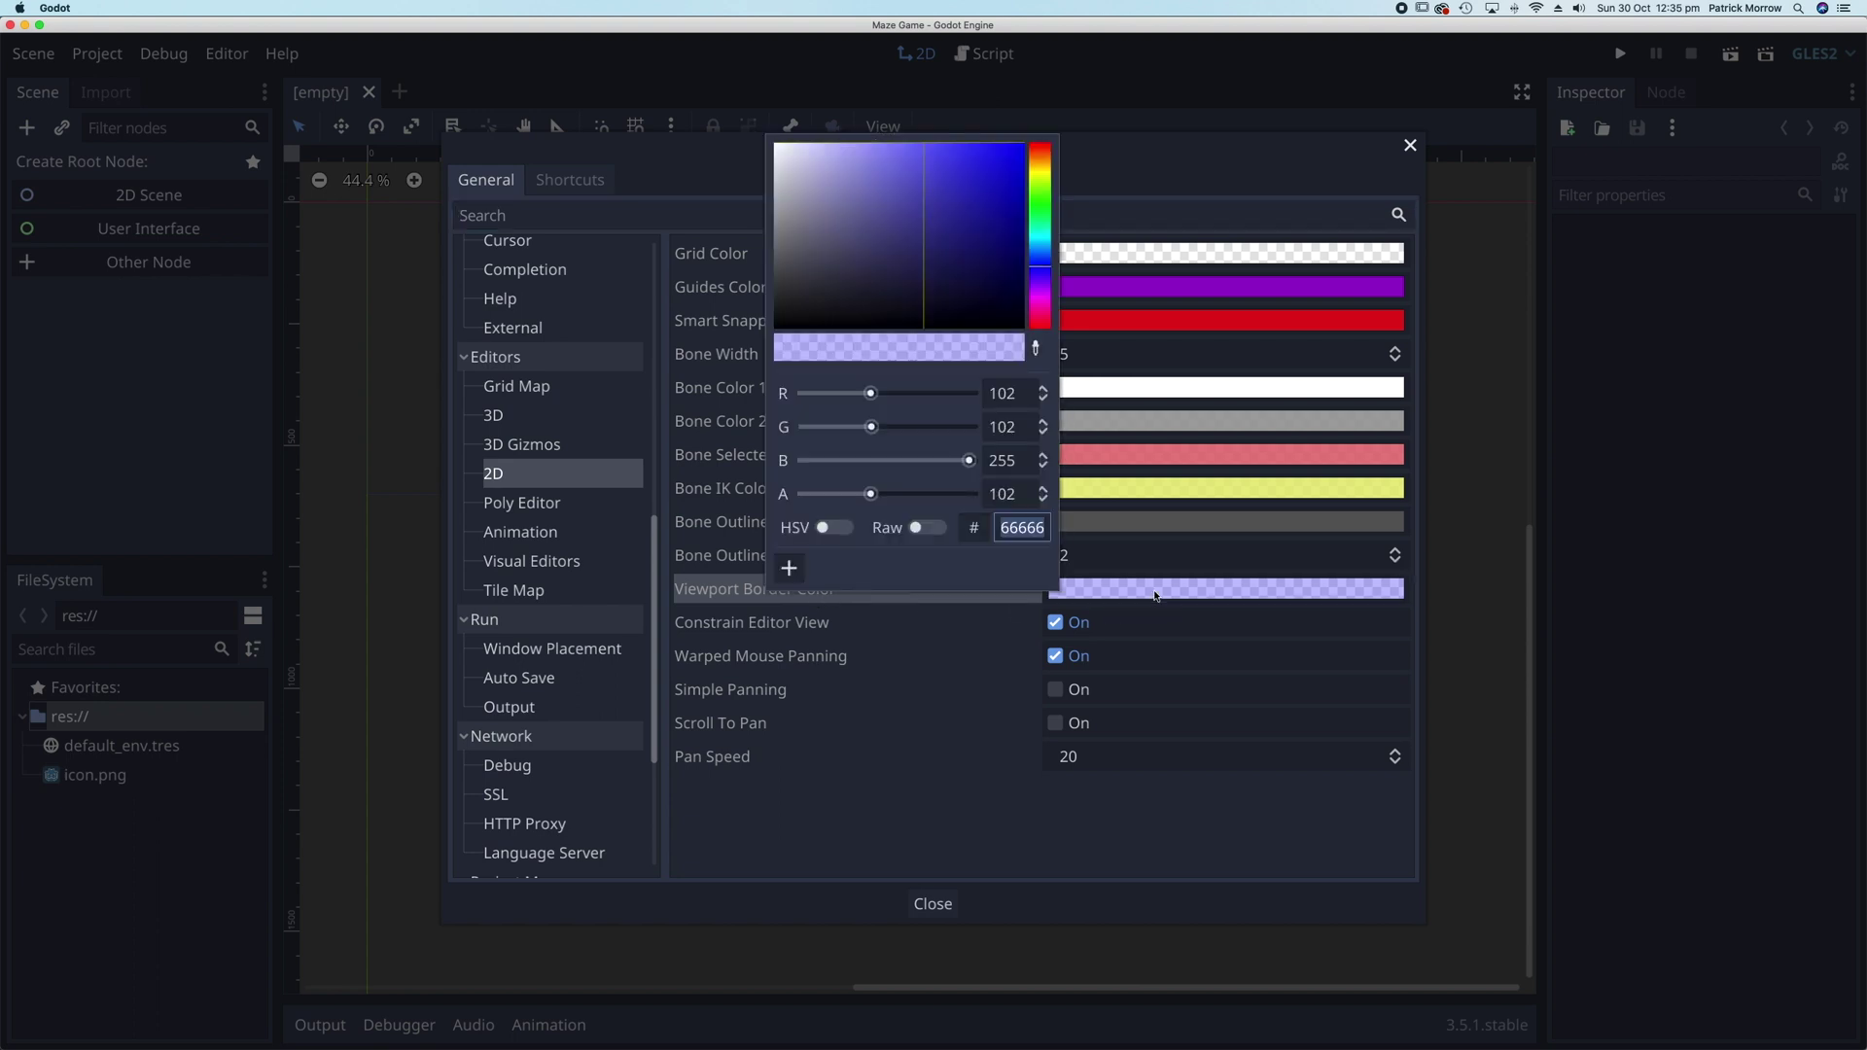
{"action": "left_click", "coordinate": [870, 494]}
{"action": "left_click_drag", "start_coordinate": [871, 494], "coordinate": [994, 496]}
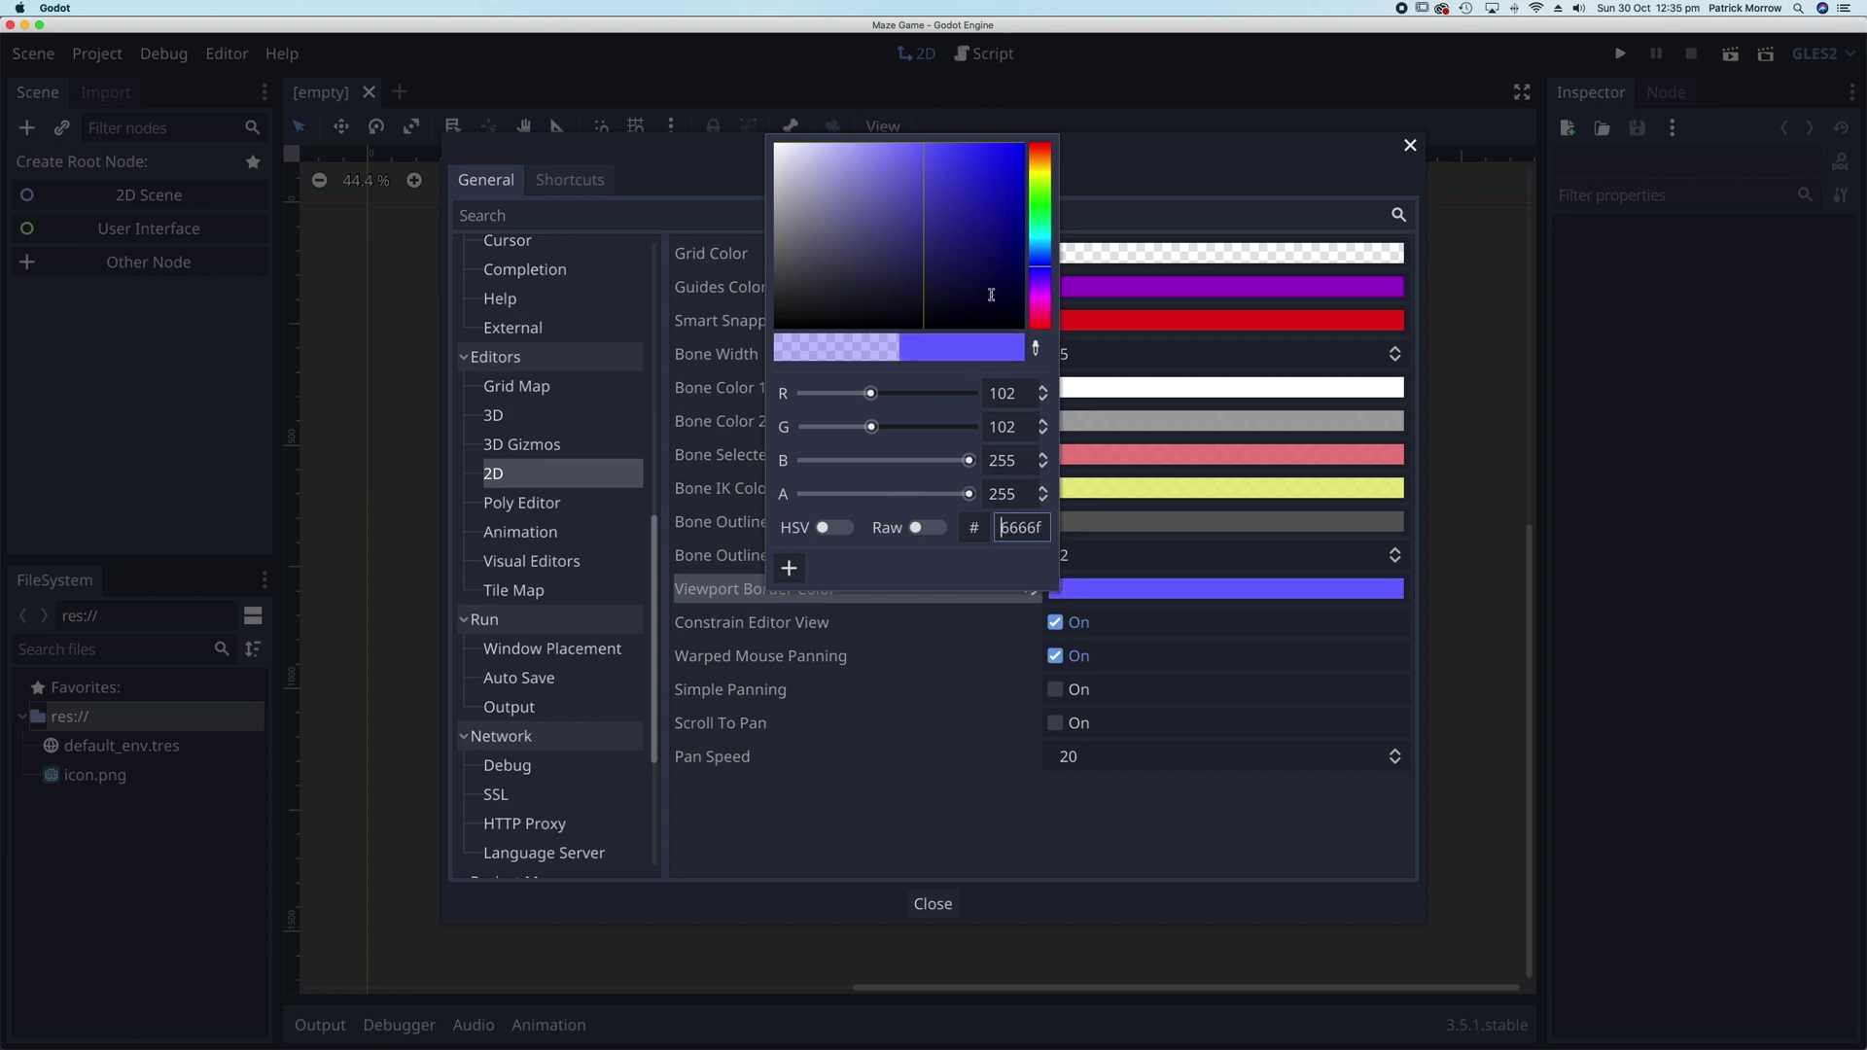
{"action": "key", "text": "Escape"}
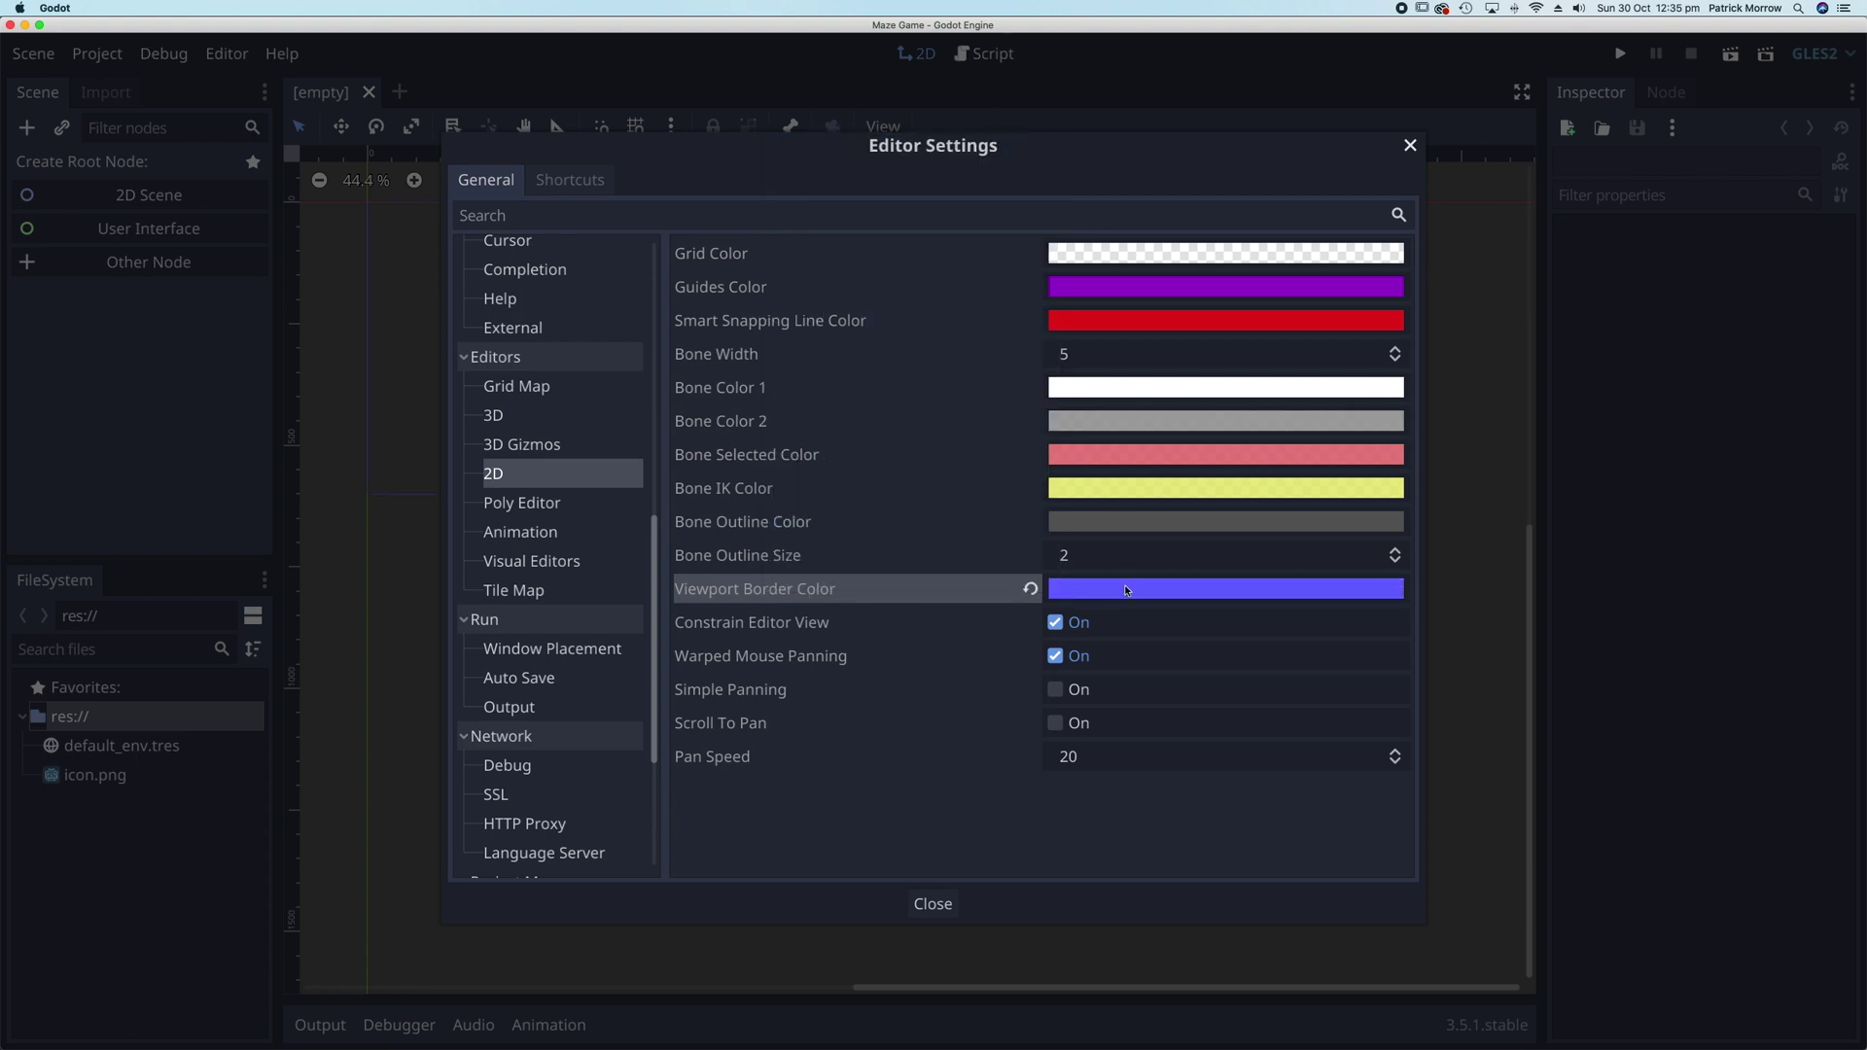
{"action": "left_click", "coordinate": [1124, 586]}
{"action": "left_click", "coordinate": [1039, 173]}
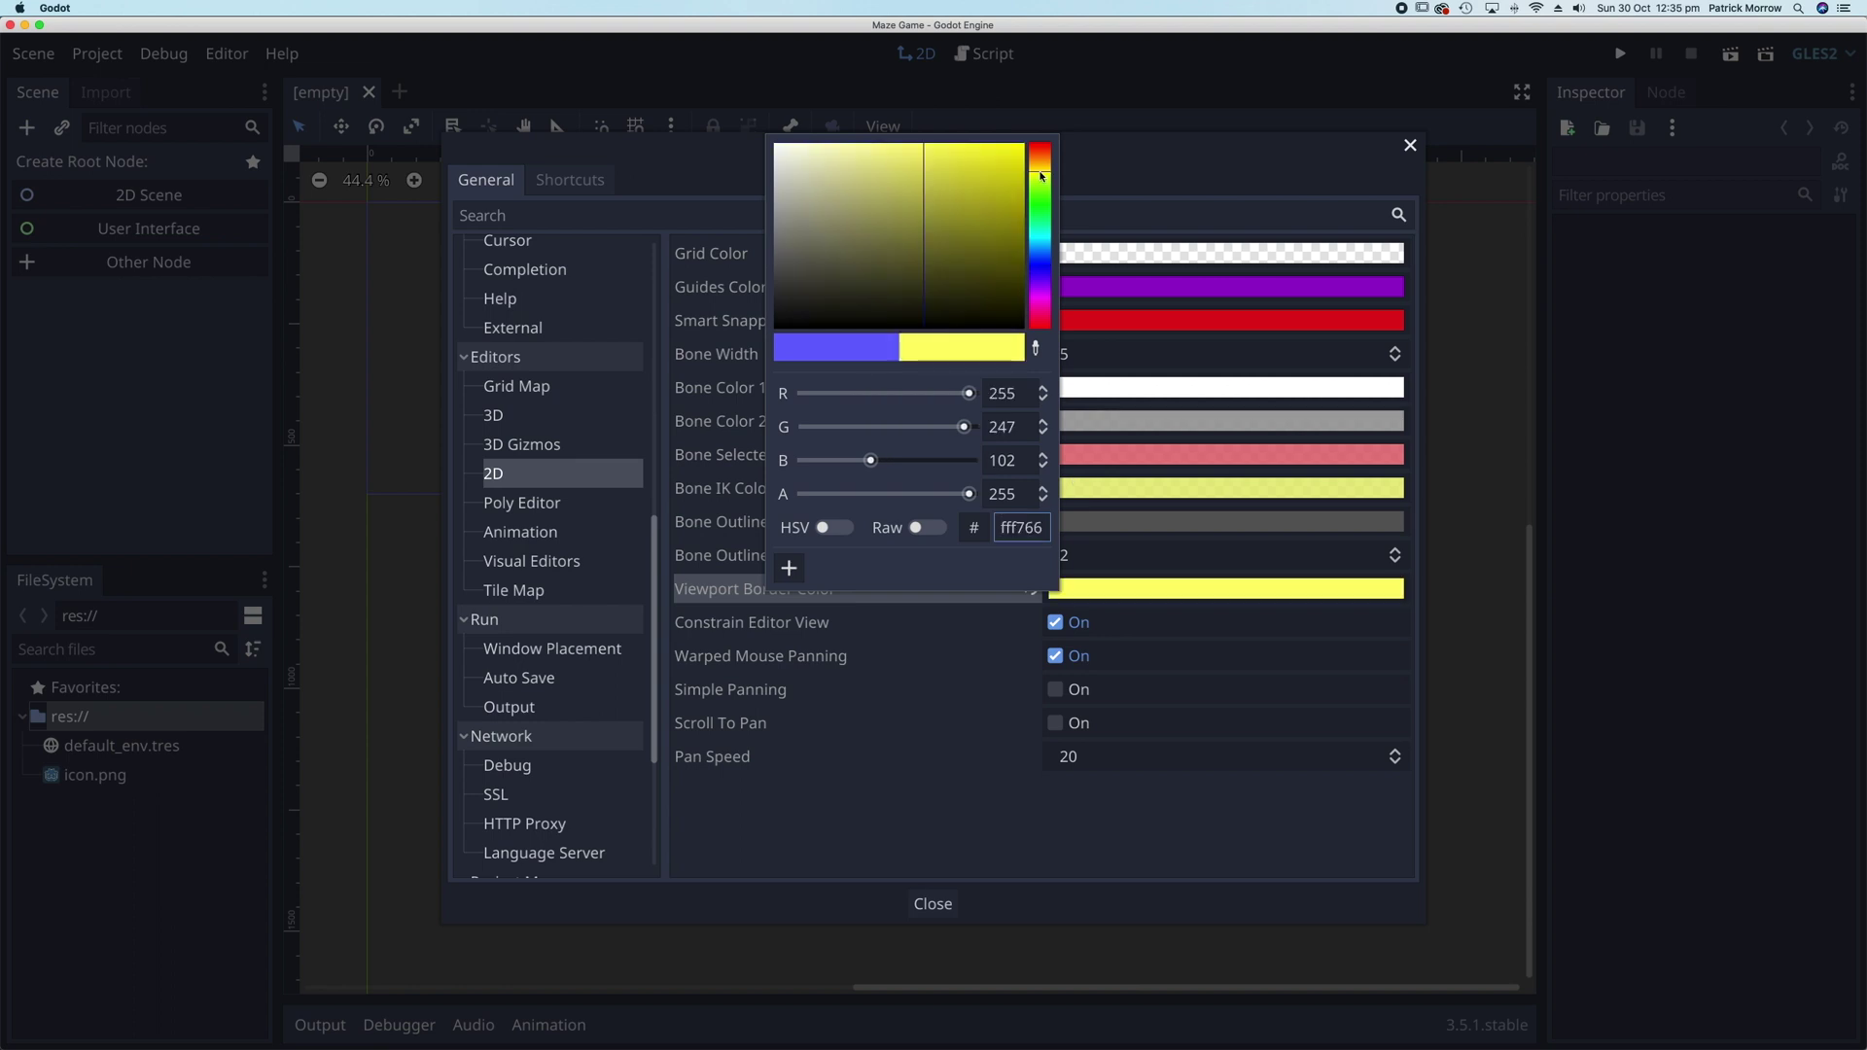
{"action": "left_click", "coordinate": [927, 895]}
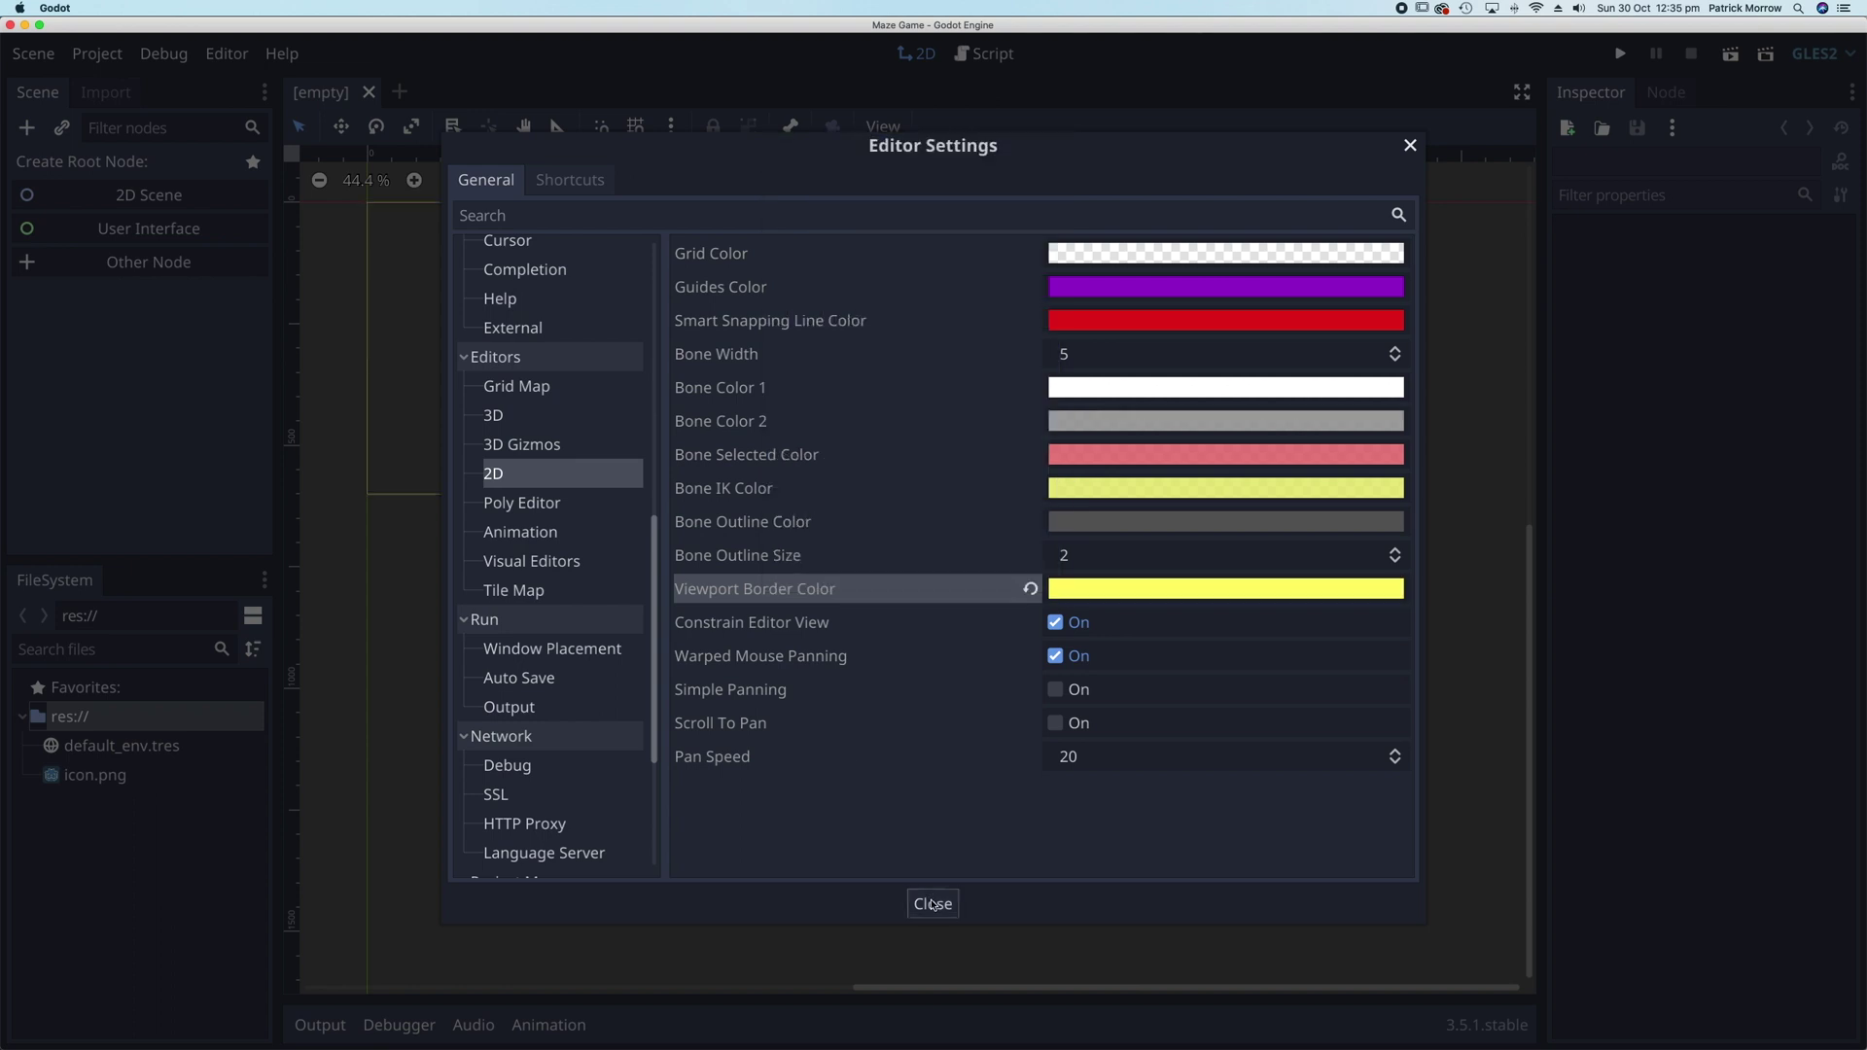
{"action": "left_click", "coordinate": [930, 903]}
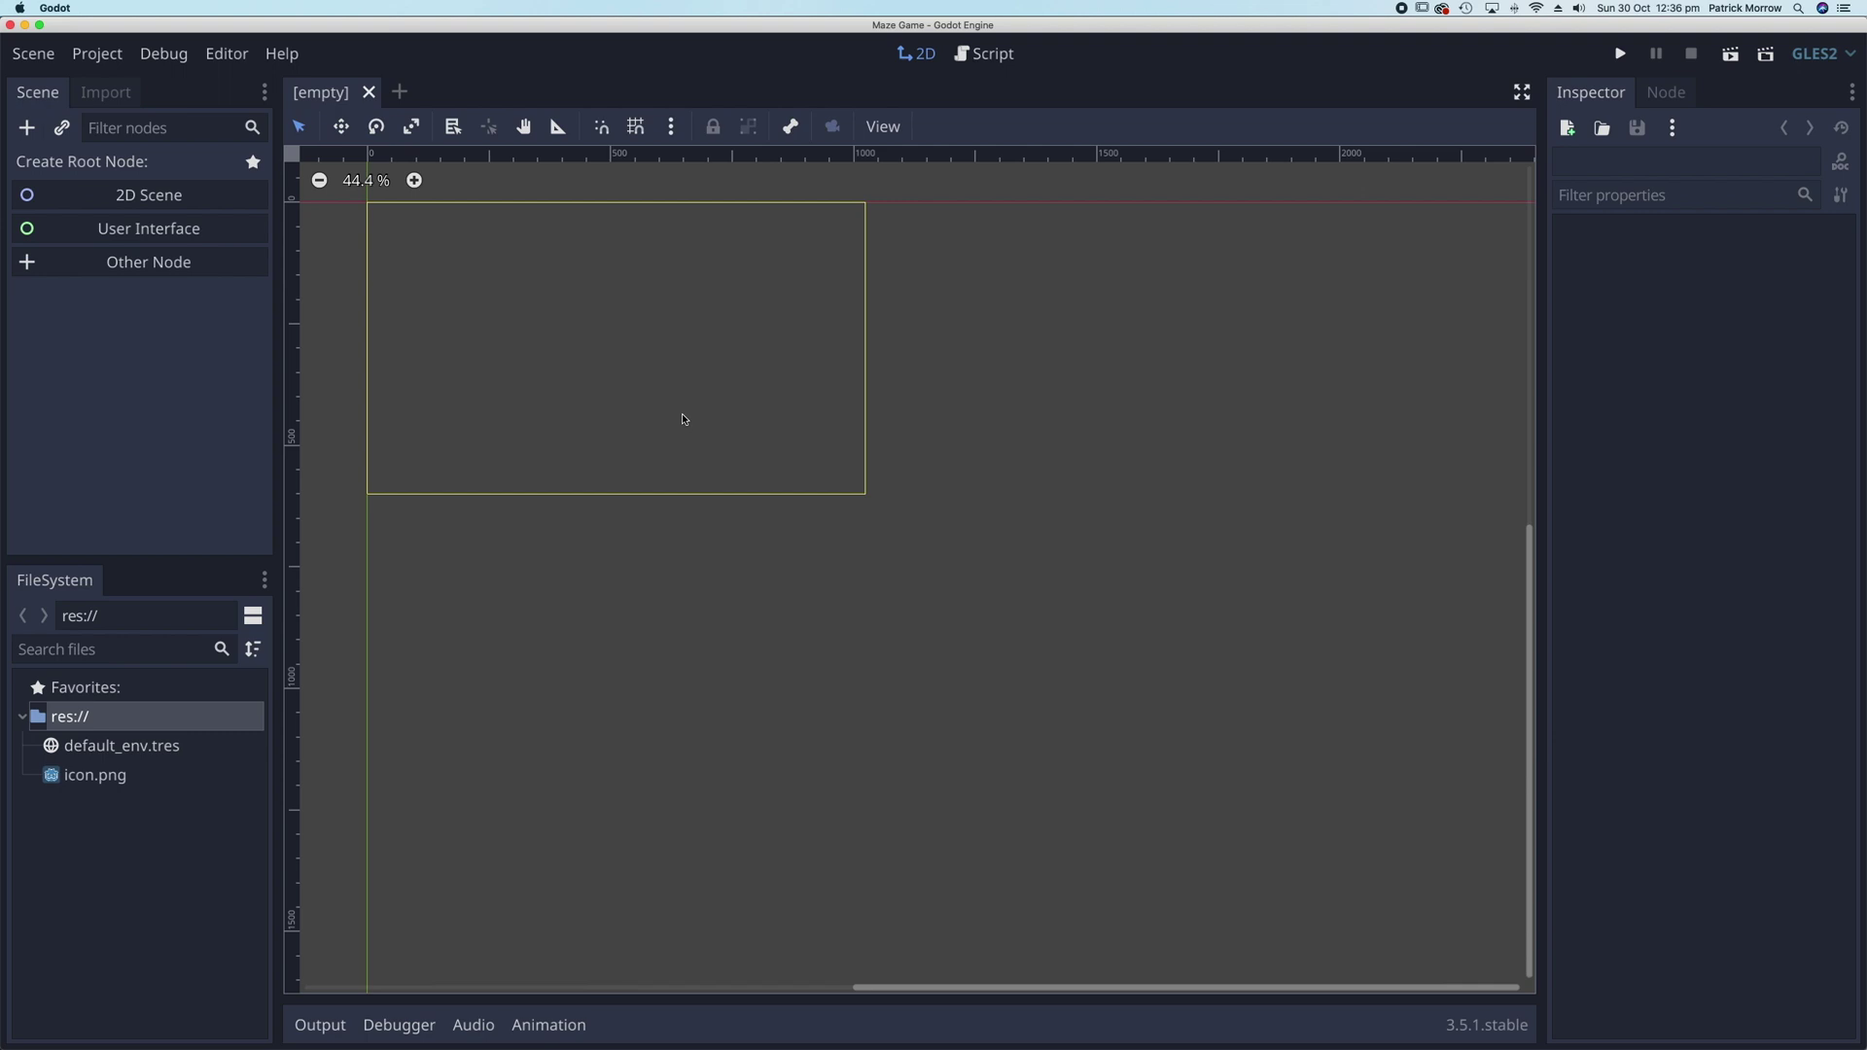
Zoom the 2D viewport to about 80.5% and pan the yellow game frame into the centre
{"action": "scroll", "coordinate": [648, 417], "scroll_direction": "up", "scroll_amount": 1}
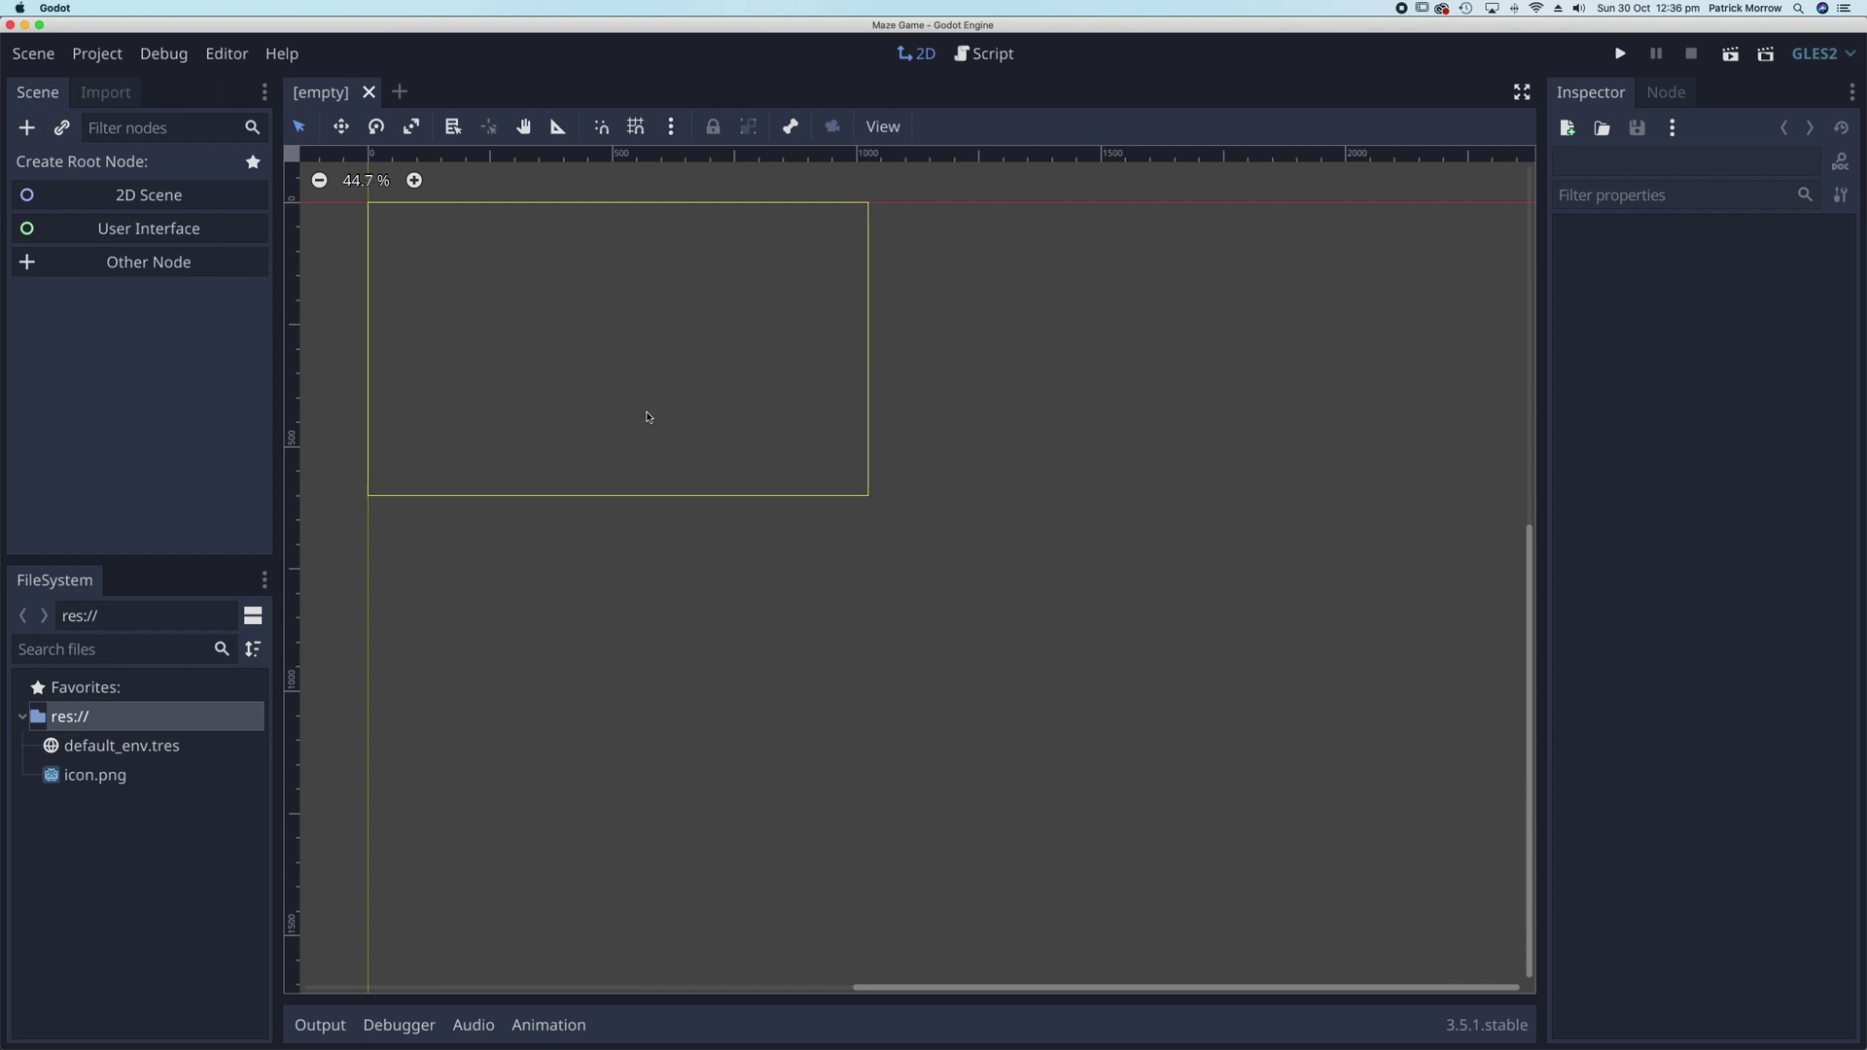
{"action": "scroll", "coordinate": [648, 417], "scroll_direction": "up", "scroll_amount": 5}
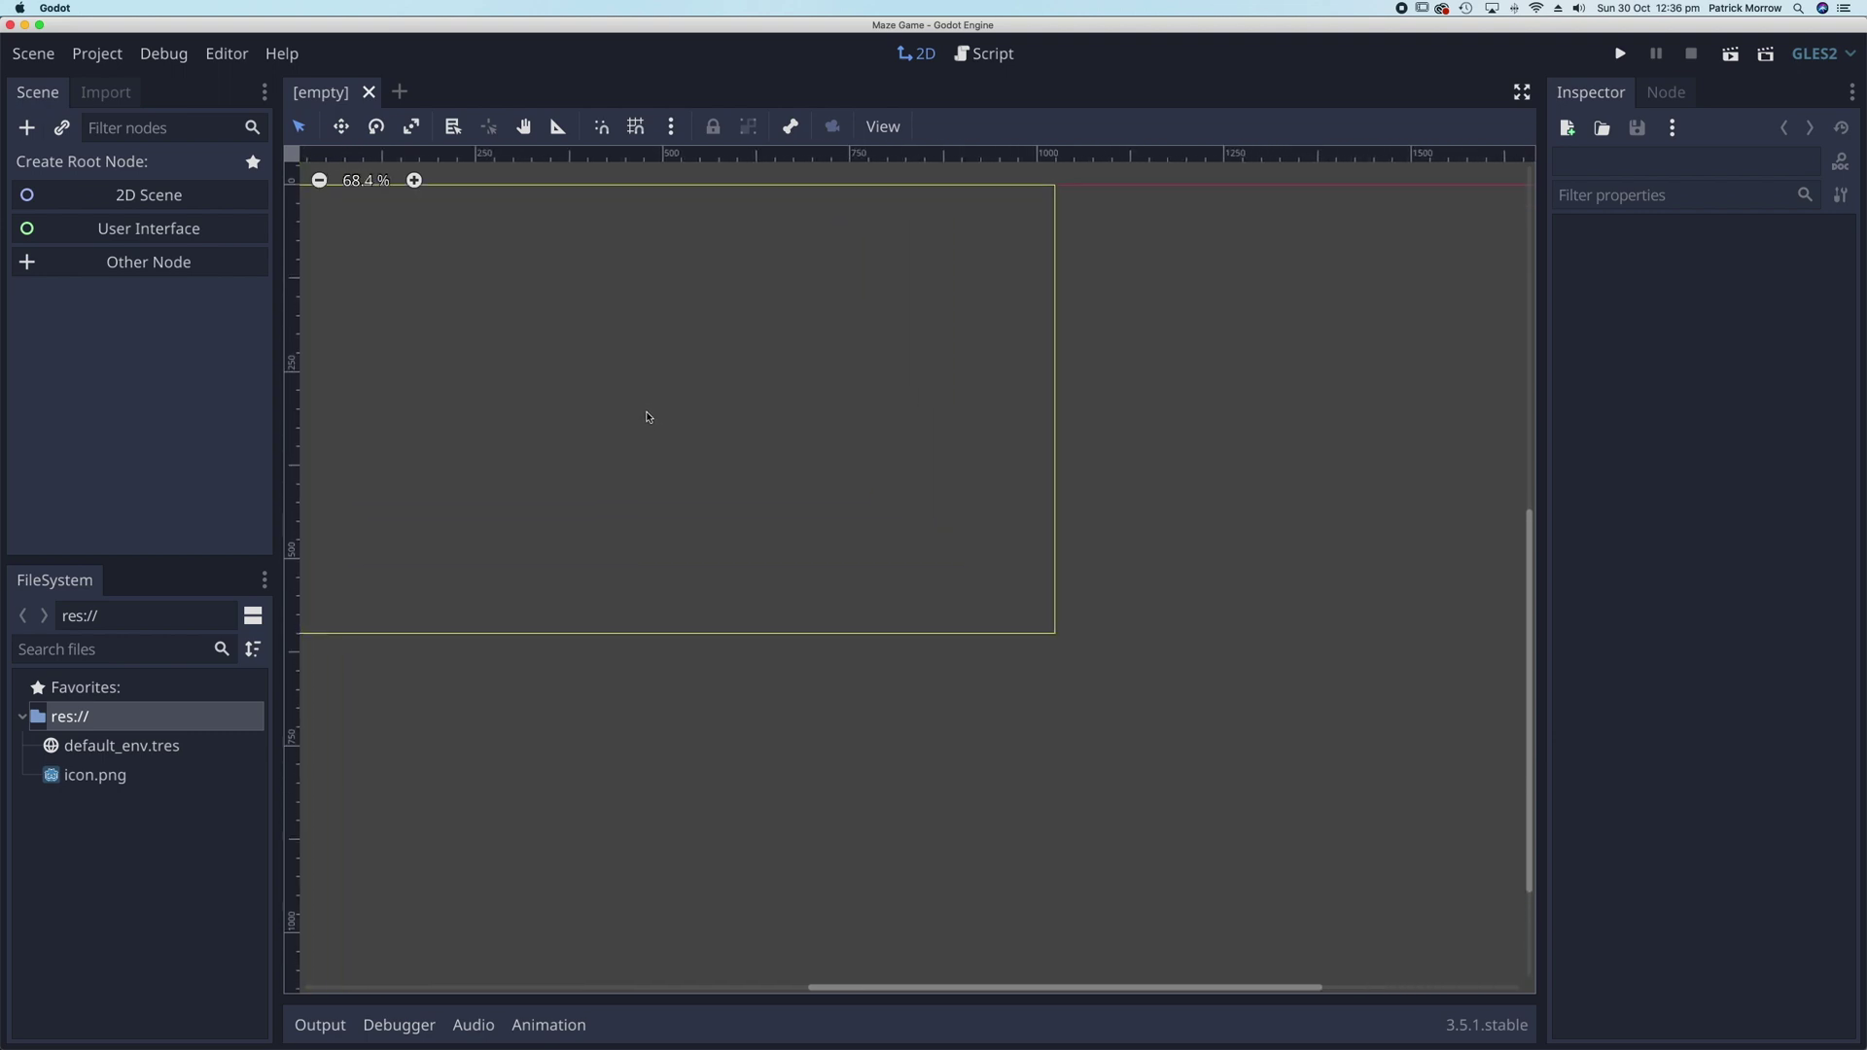
{"action": "scroll", "coordinate": [649, 417], "scroll_direction": "up", "scroll_amount": 1}
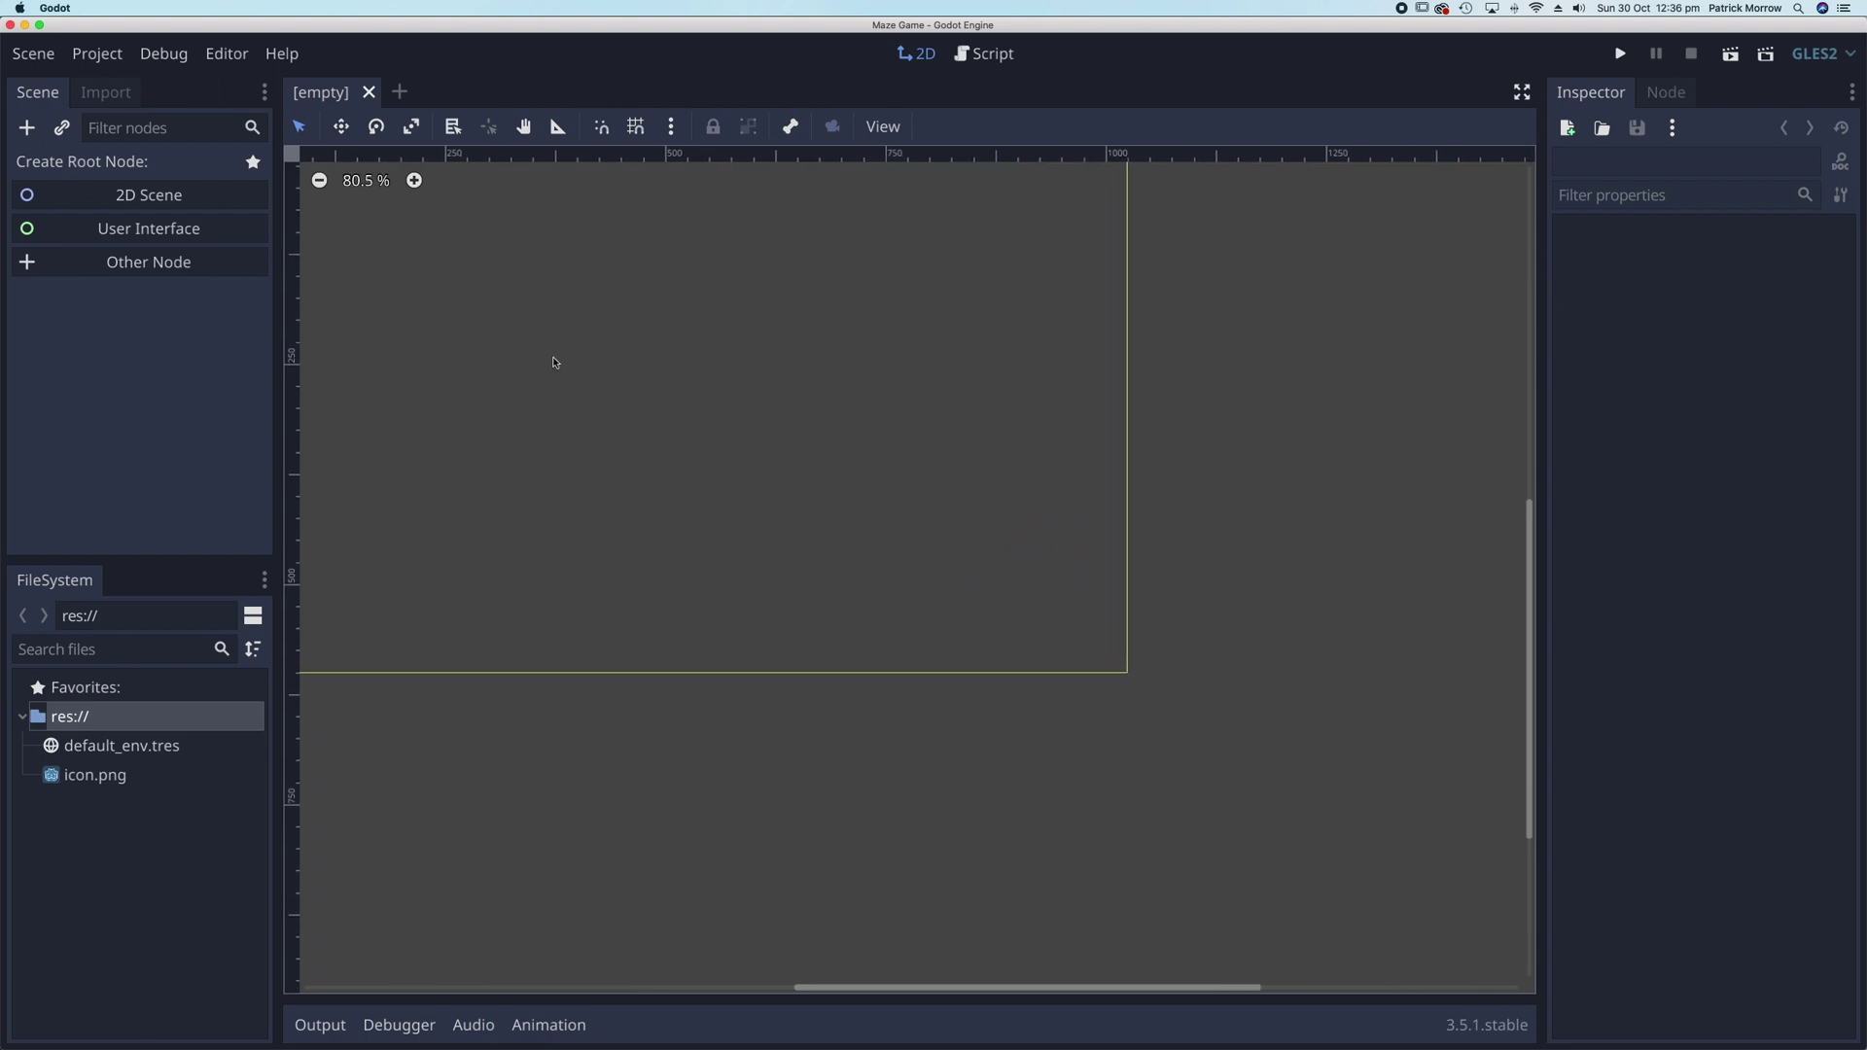
{"action": "middle_click_drag", "start_coordinate": [554, 363], "coordinate": [773, 487]}
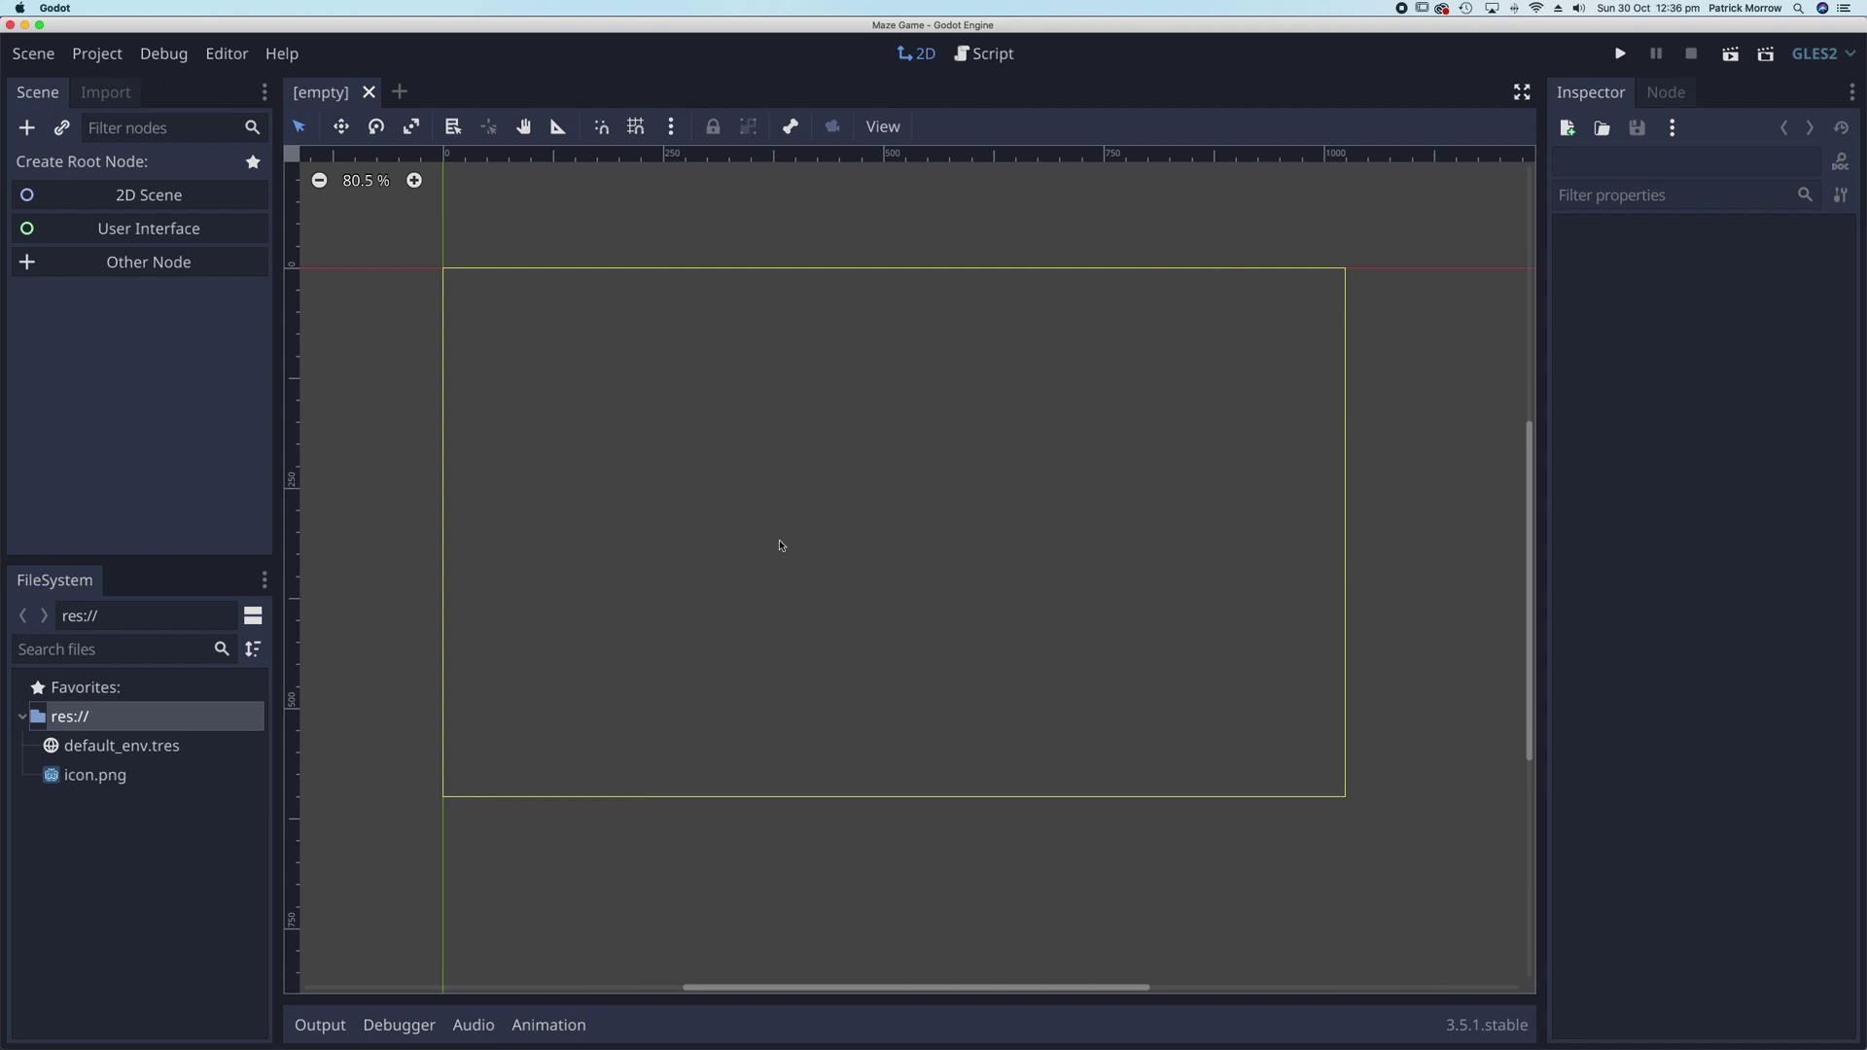
Set the Display > Window size to width 1280 and height 640 in Project Settings
{"action": "left_click", "coordinate": [105, 57]}
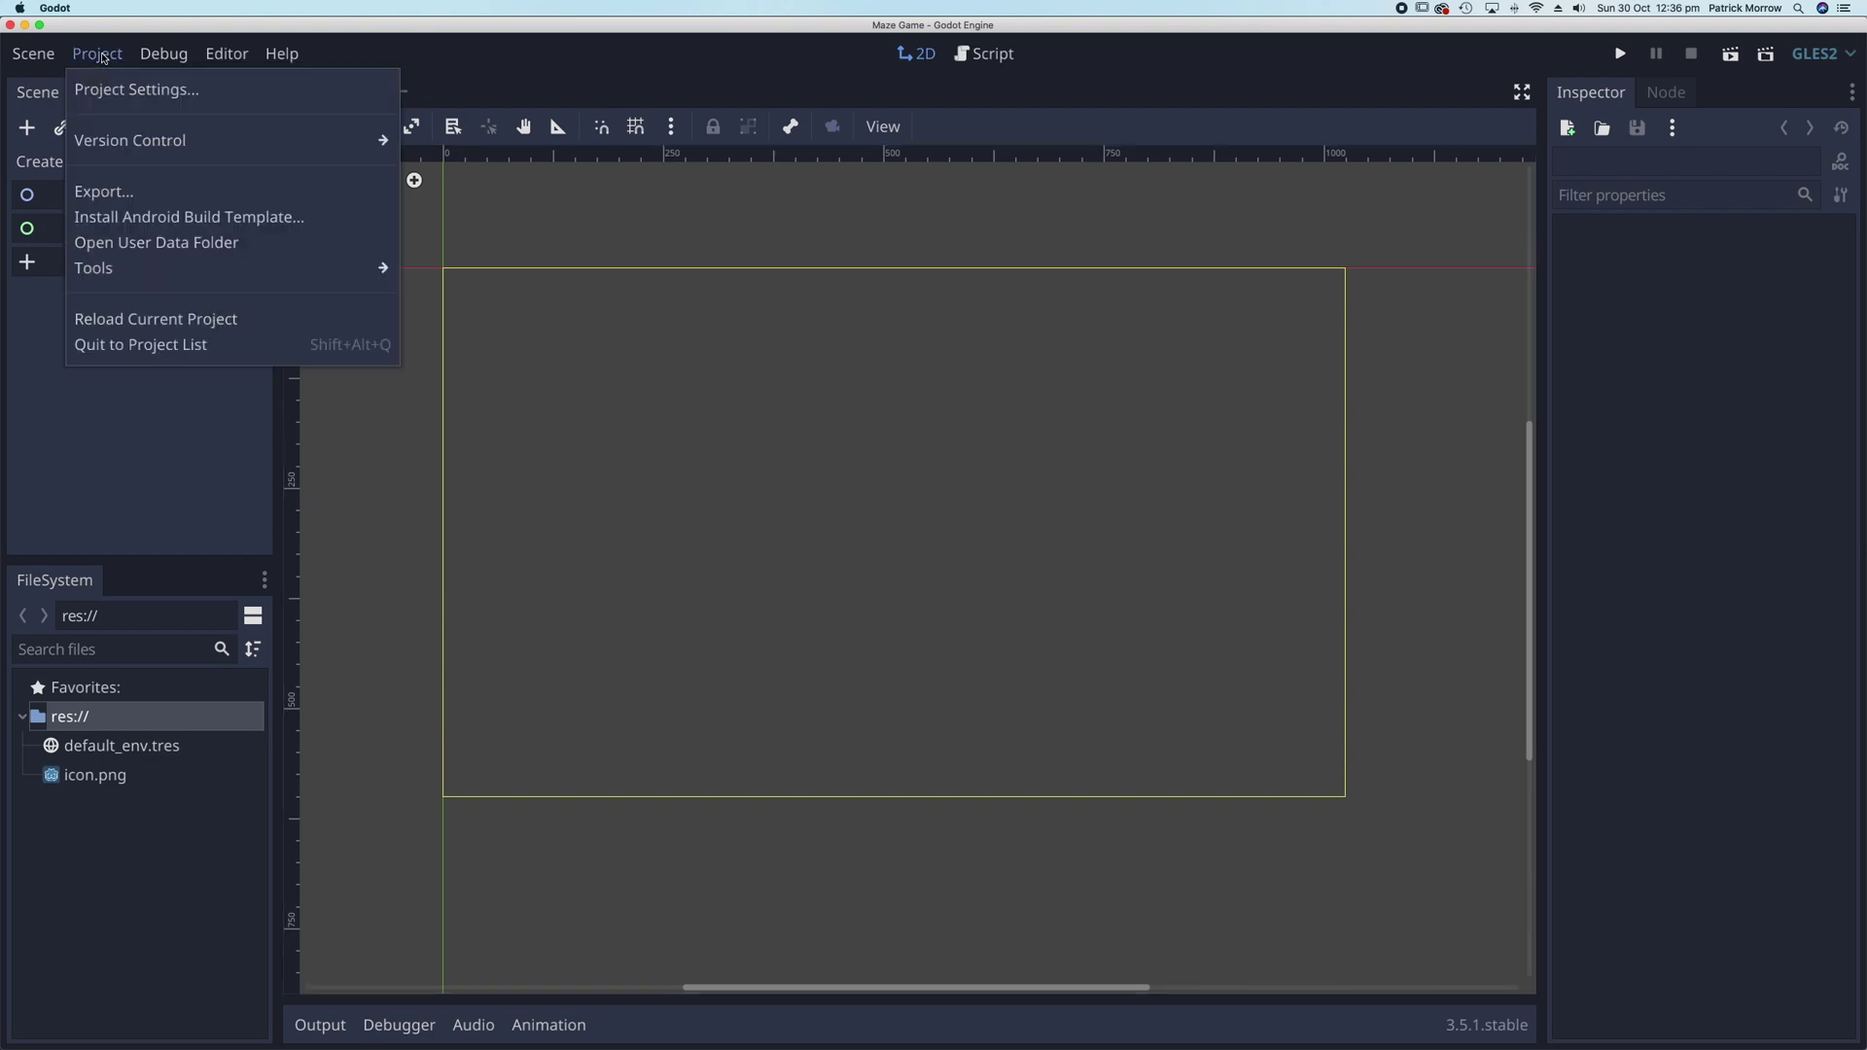
{"action": "left_click", "coordinate": [119, 97]}
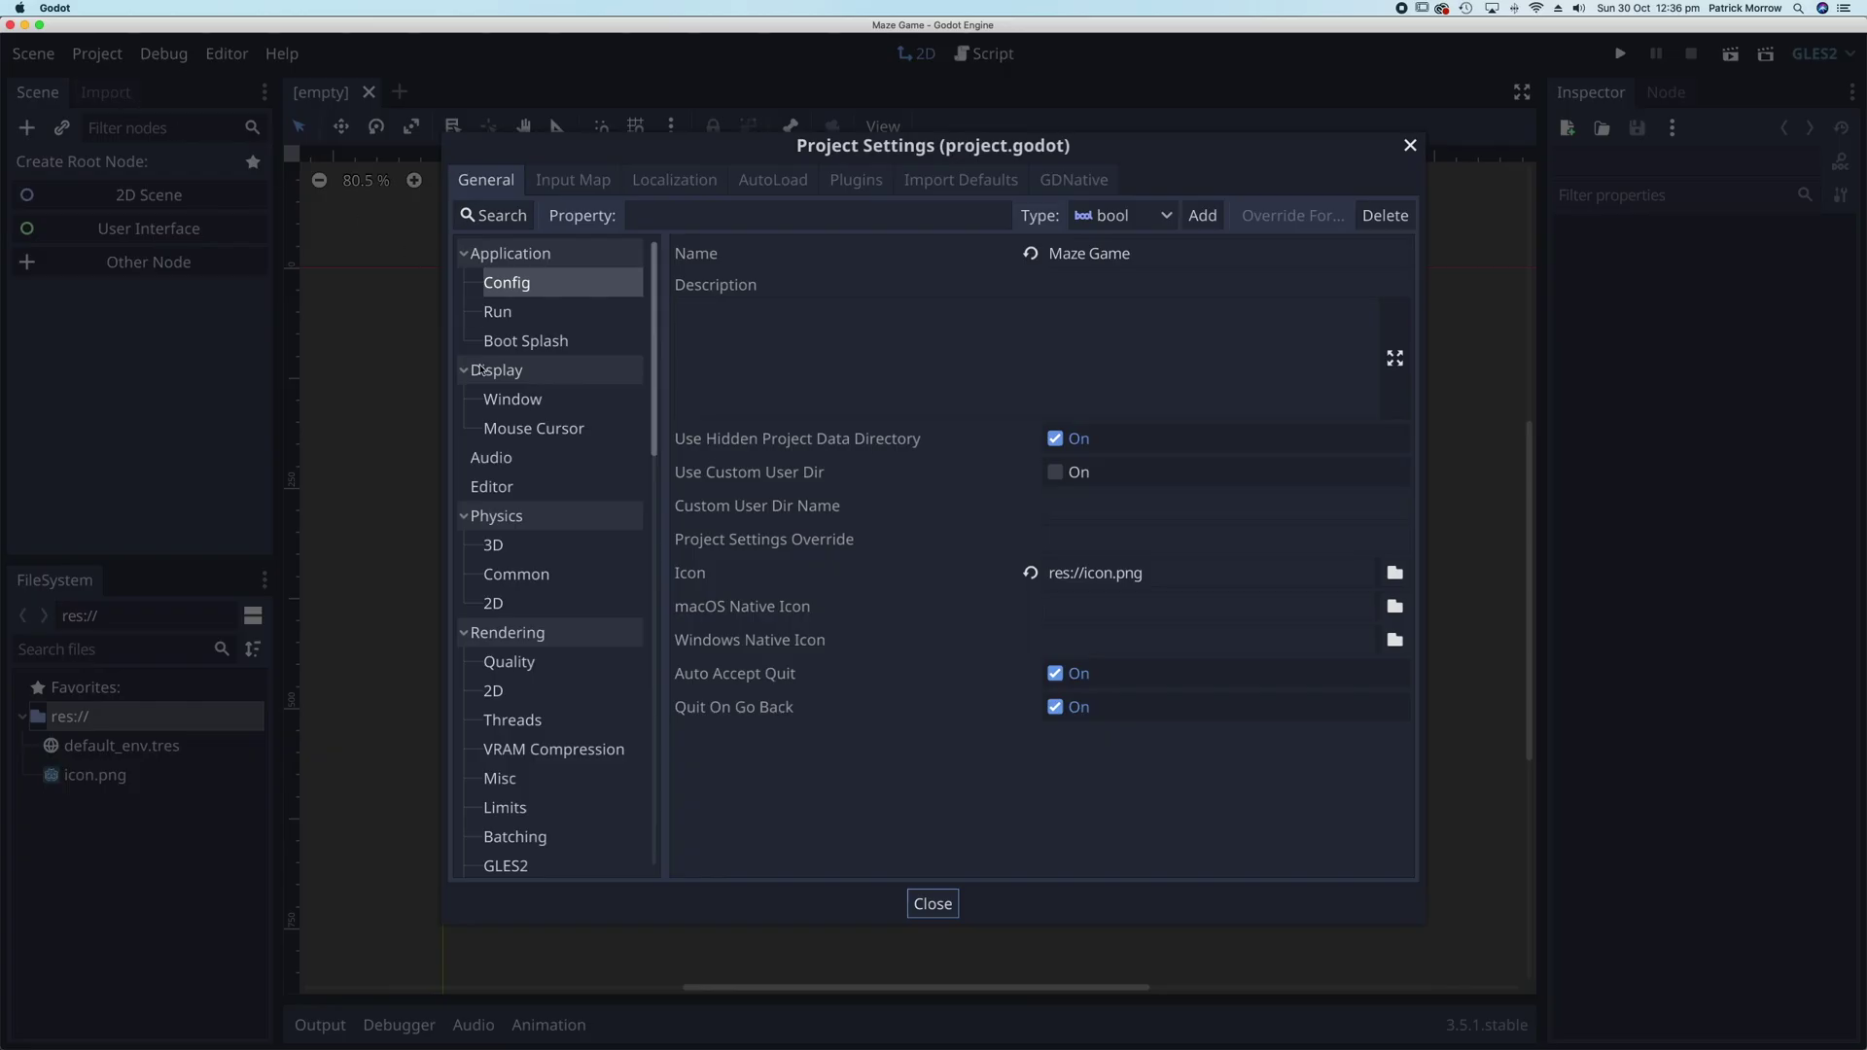
{"action": "scroll", "coordinate": [562, 504], "scroll_direction": "down", "scroll_amount": 1}
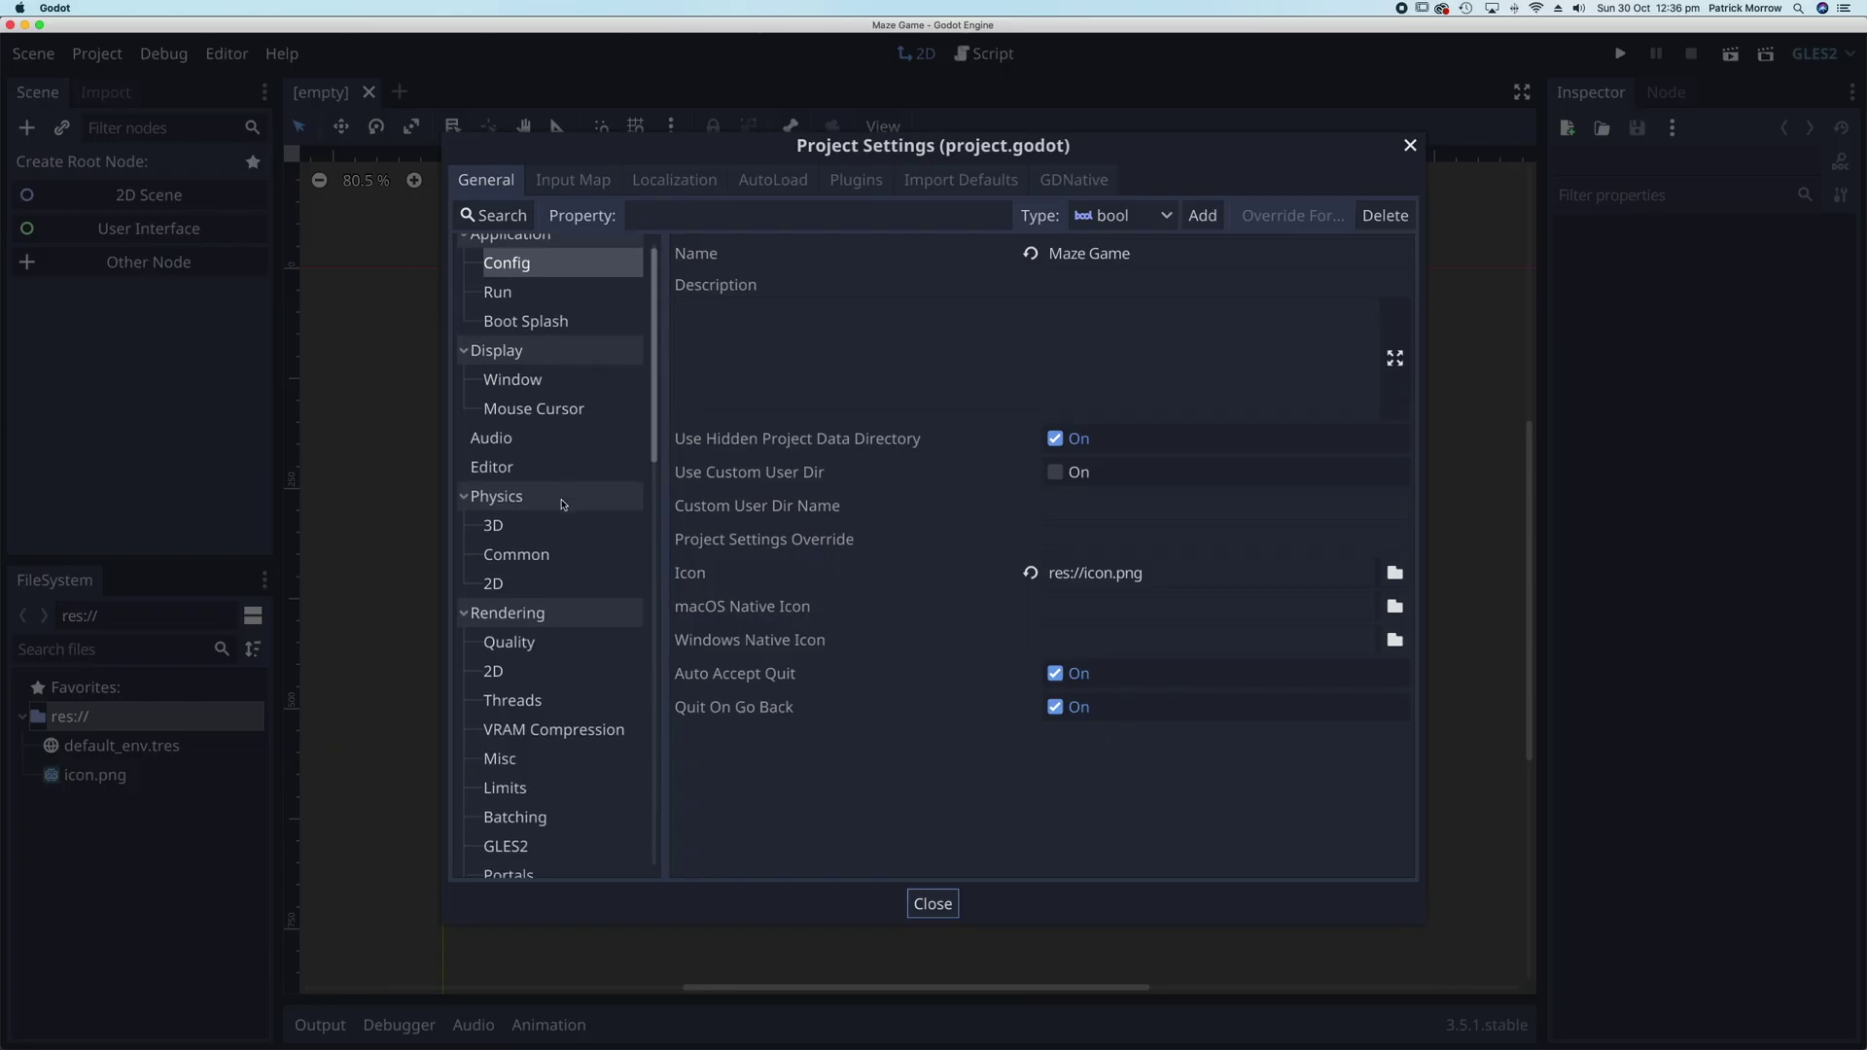
{"action": "left_click", "coordinate": [520, 382]}
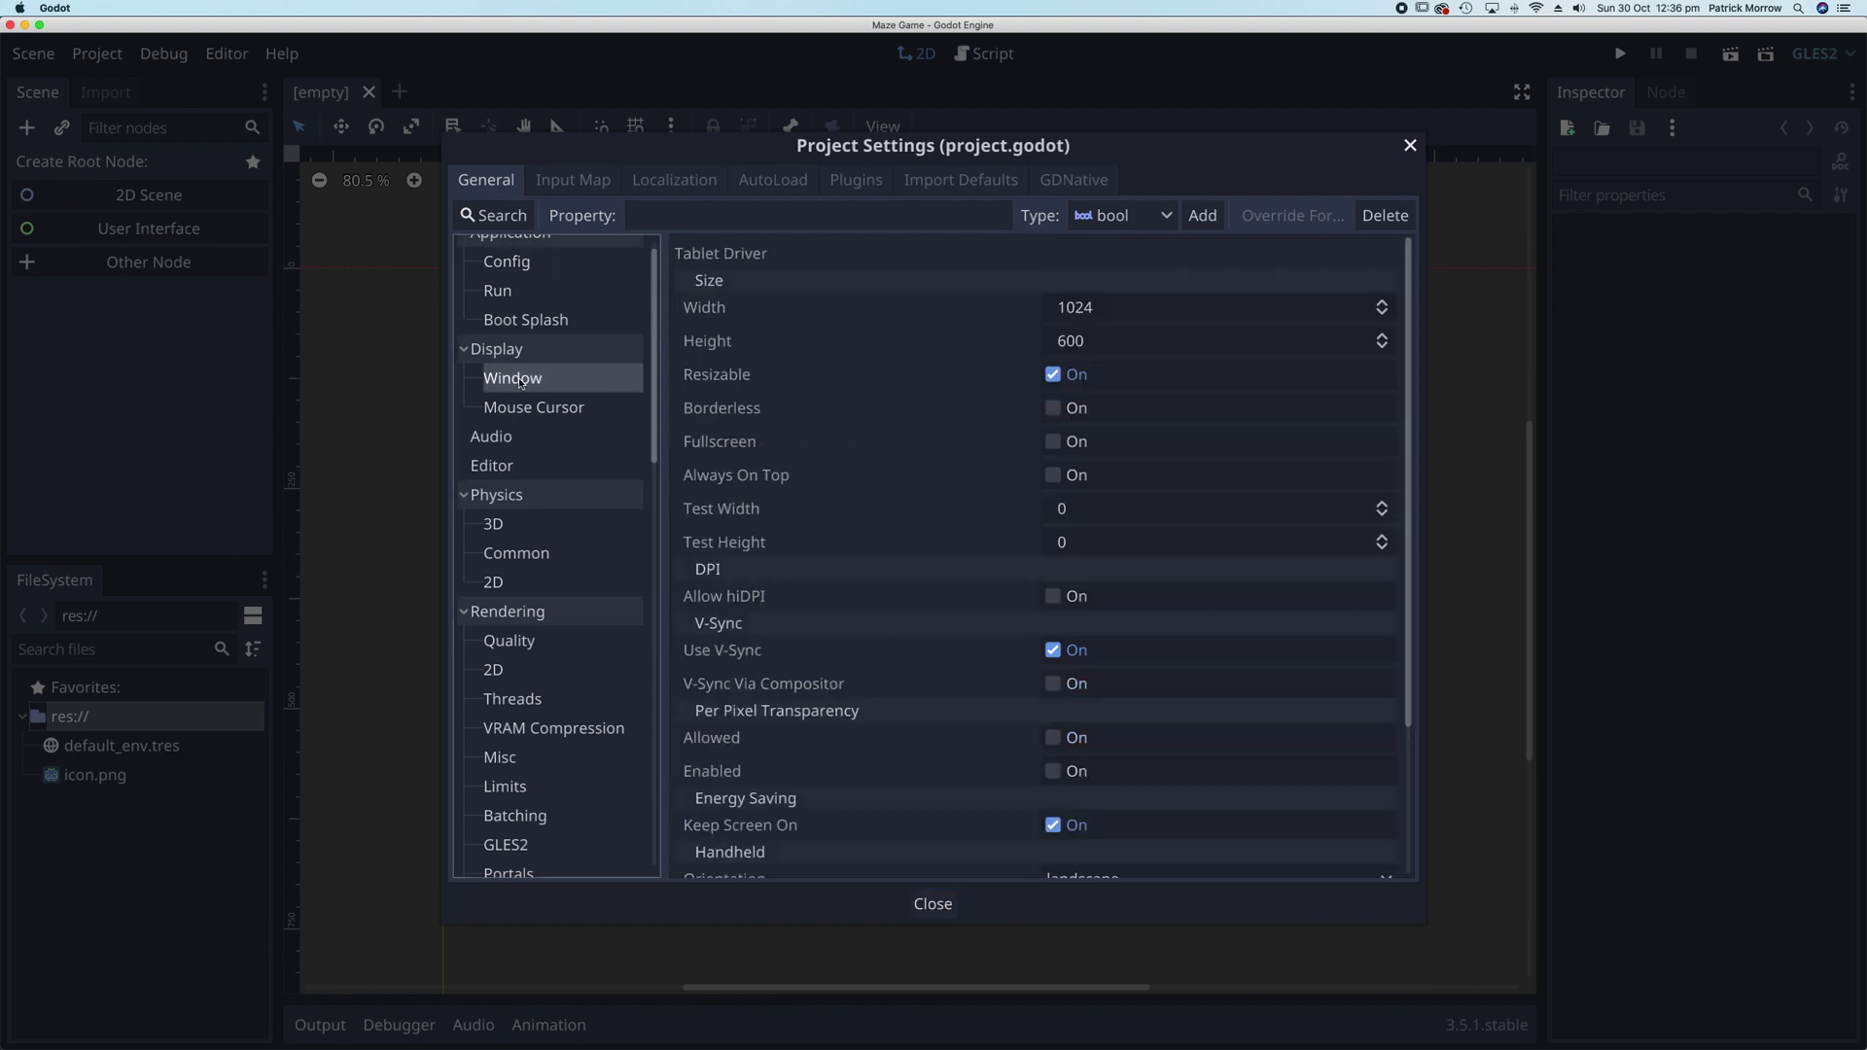
{"action": "left_click", "coordinate": [1075, 309]}
{"action": "type", "text": "1280"}
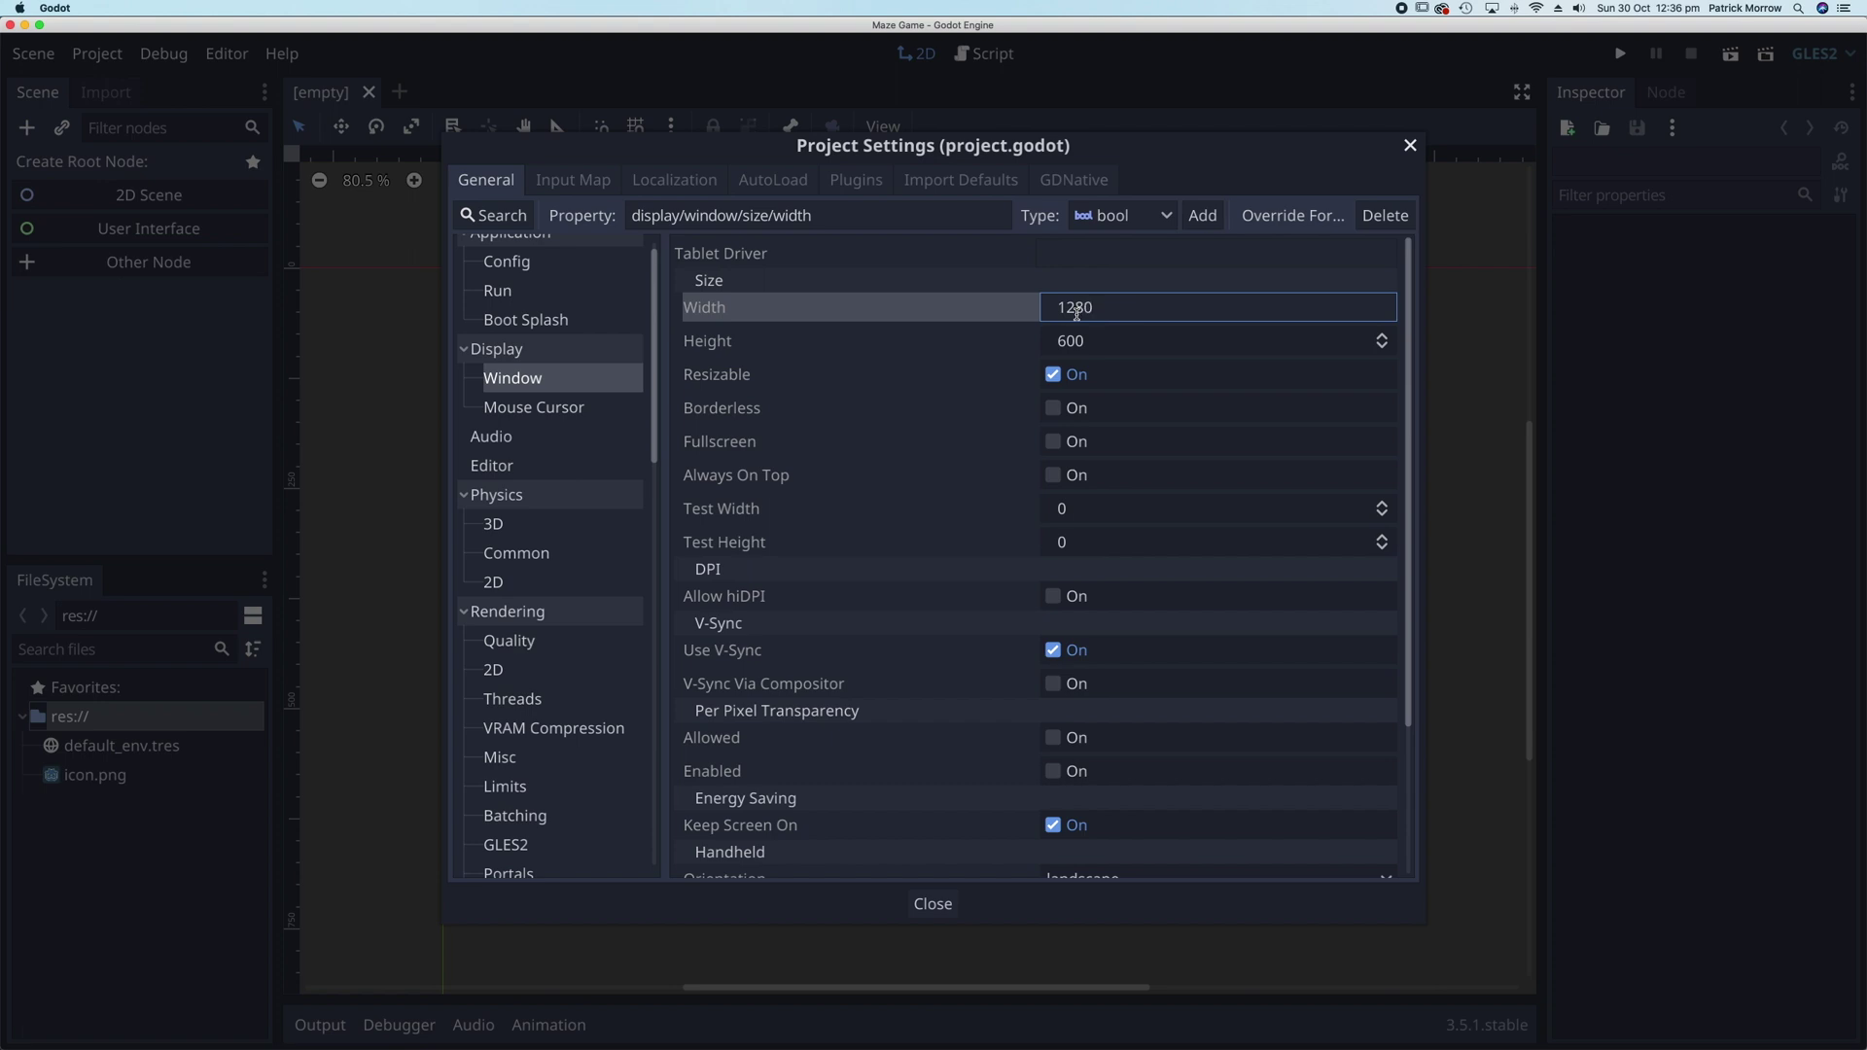
{"action": "key", "text": "Tab"}
{"action": "key", "text": "BackSpace"}
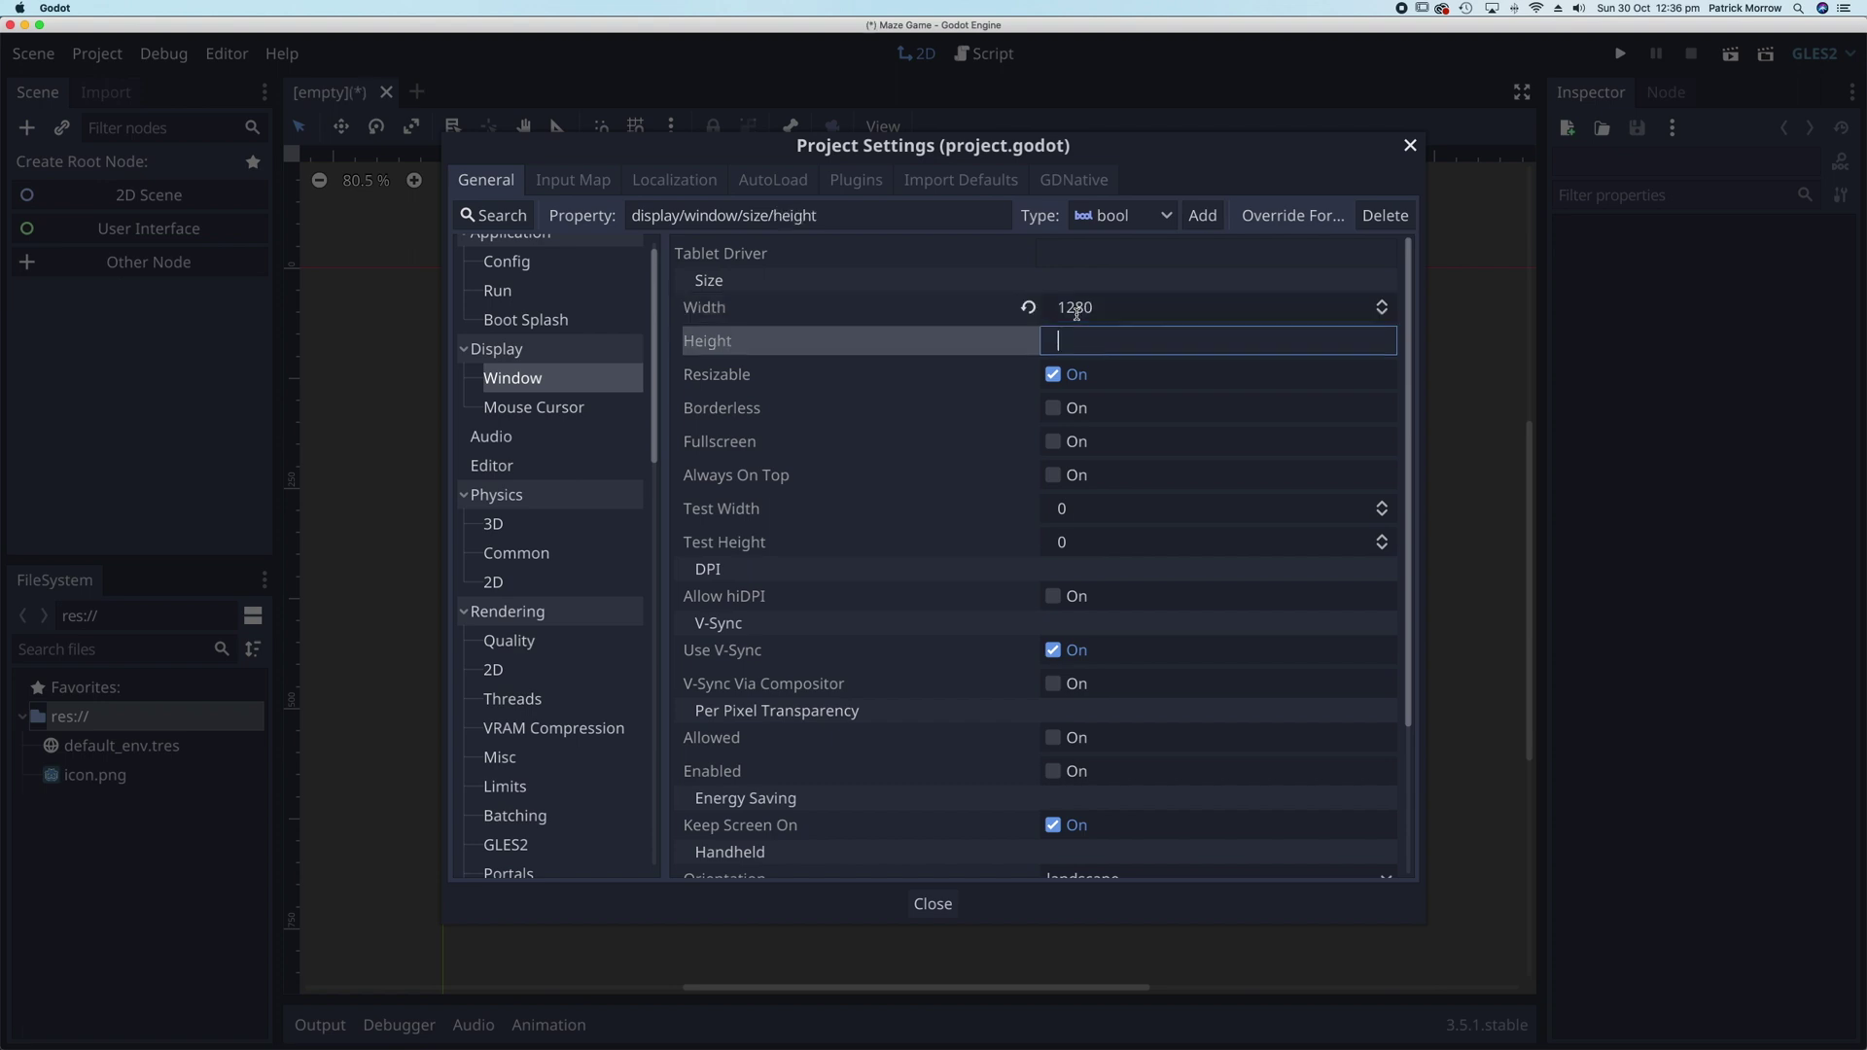
{"action": "type", "text": "640"}
{"action": "left_click", "coordinate": [948, 905]}
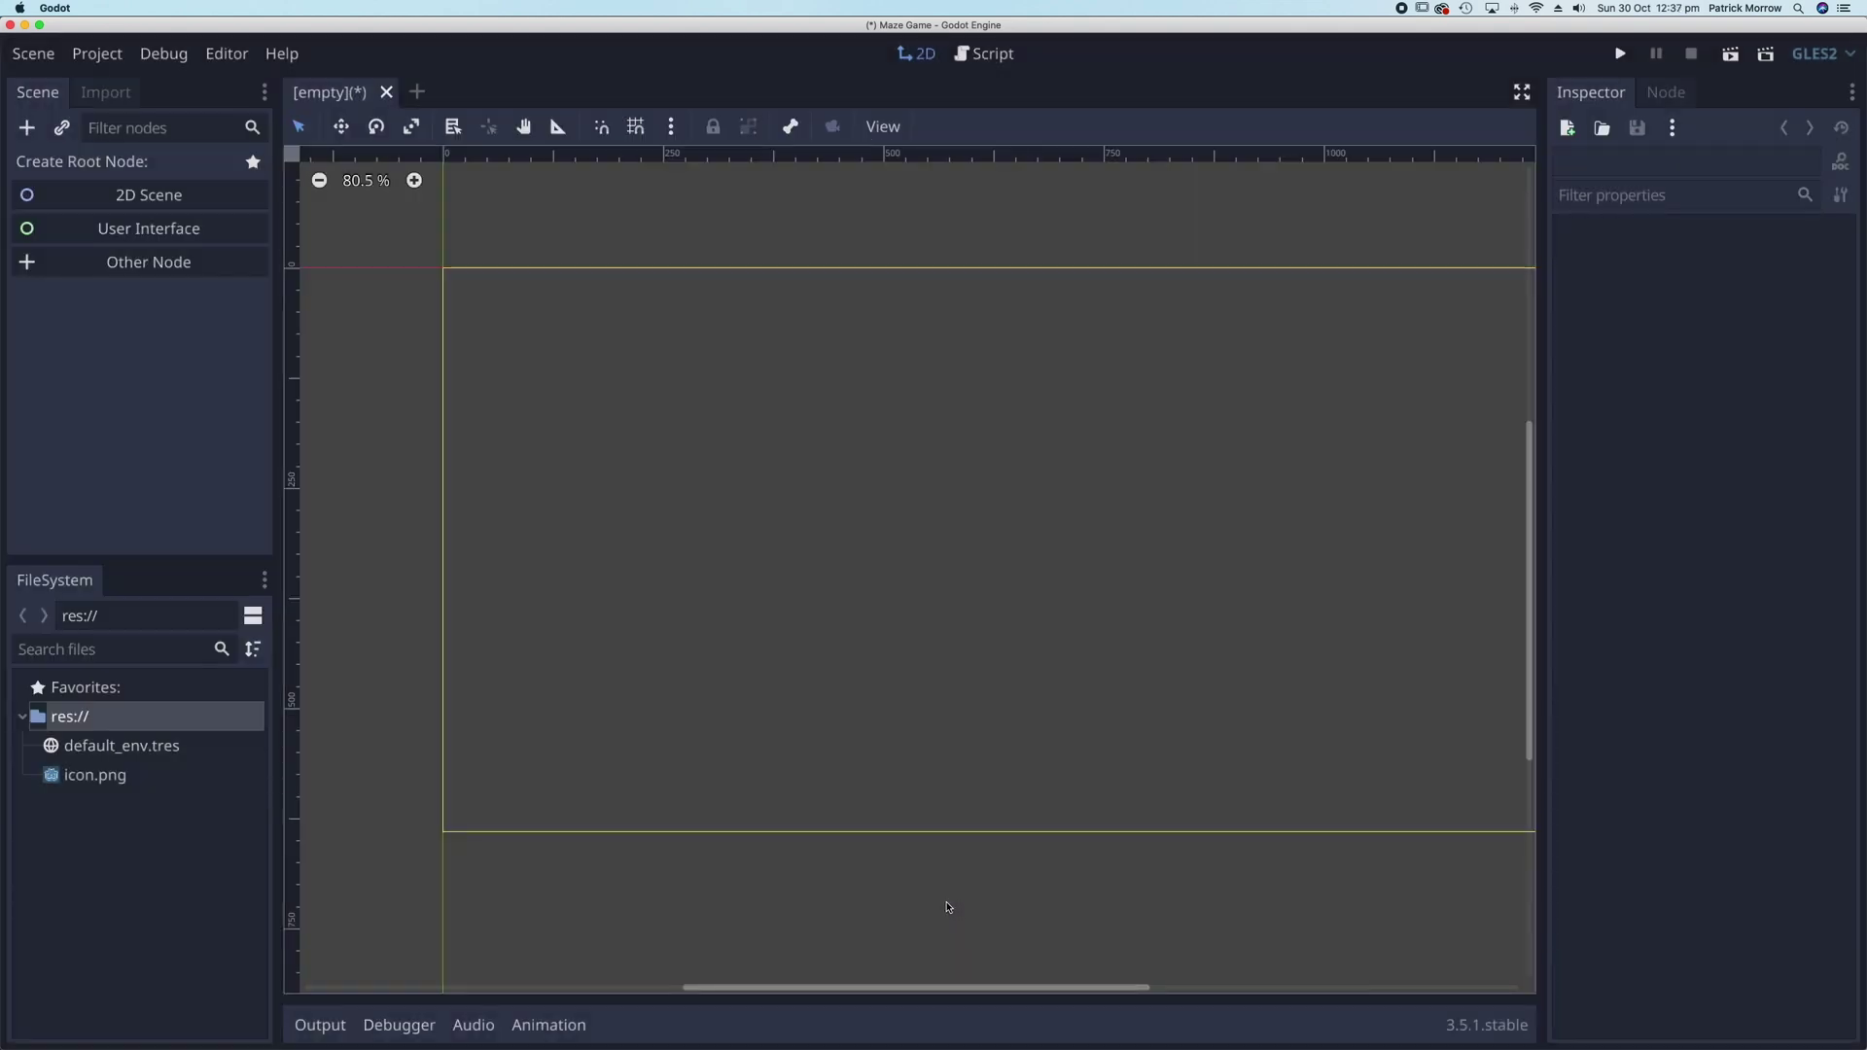
Zoom the 2D viewport out to about 71.2% and scroll right to fit the 1280×640 frame
{"action": "scroll", "coordinate": [944, 634], "scroll_direction": "down", "scroll_amount": 1}
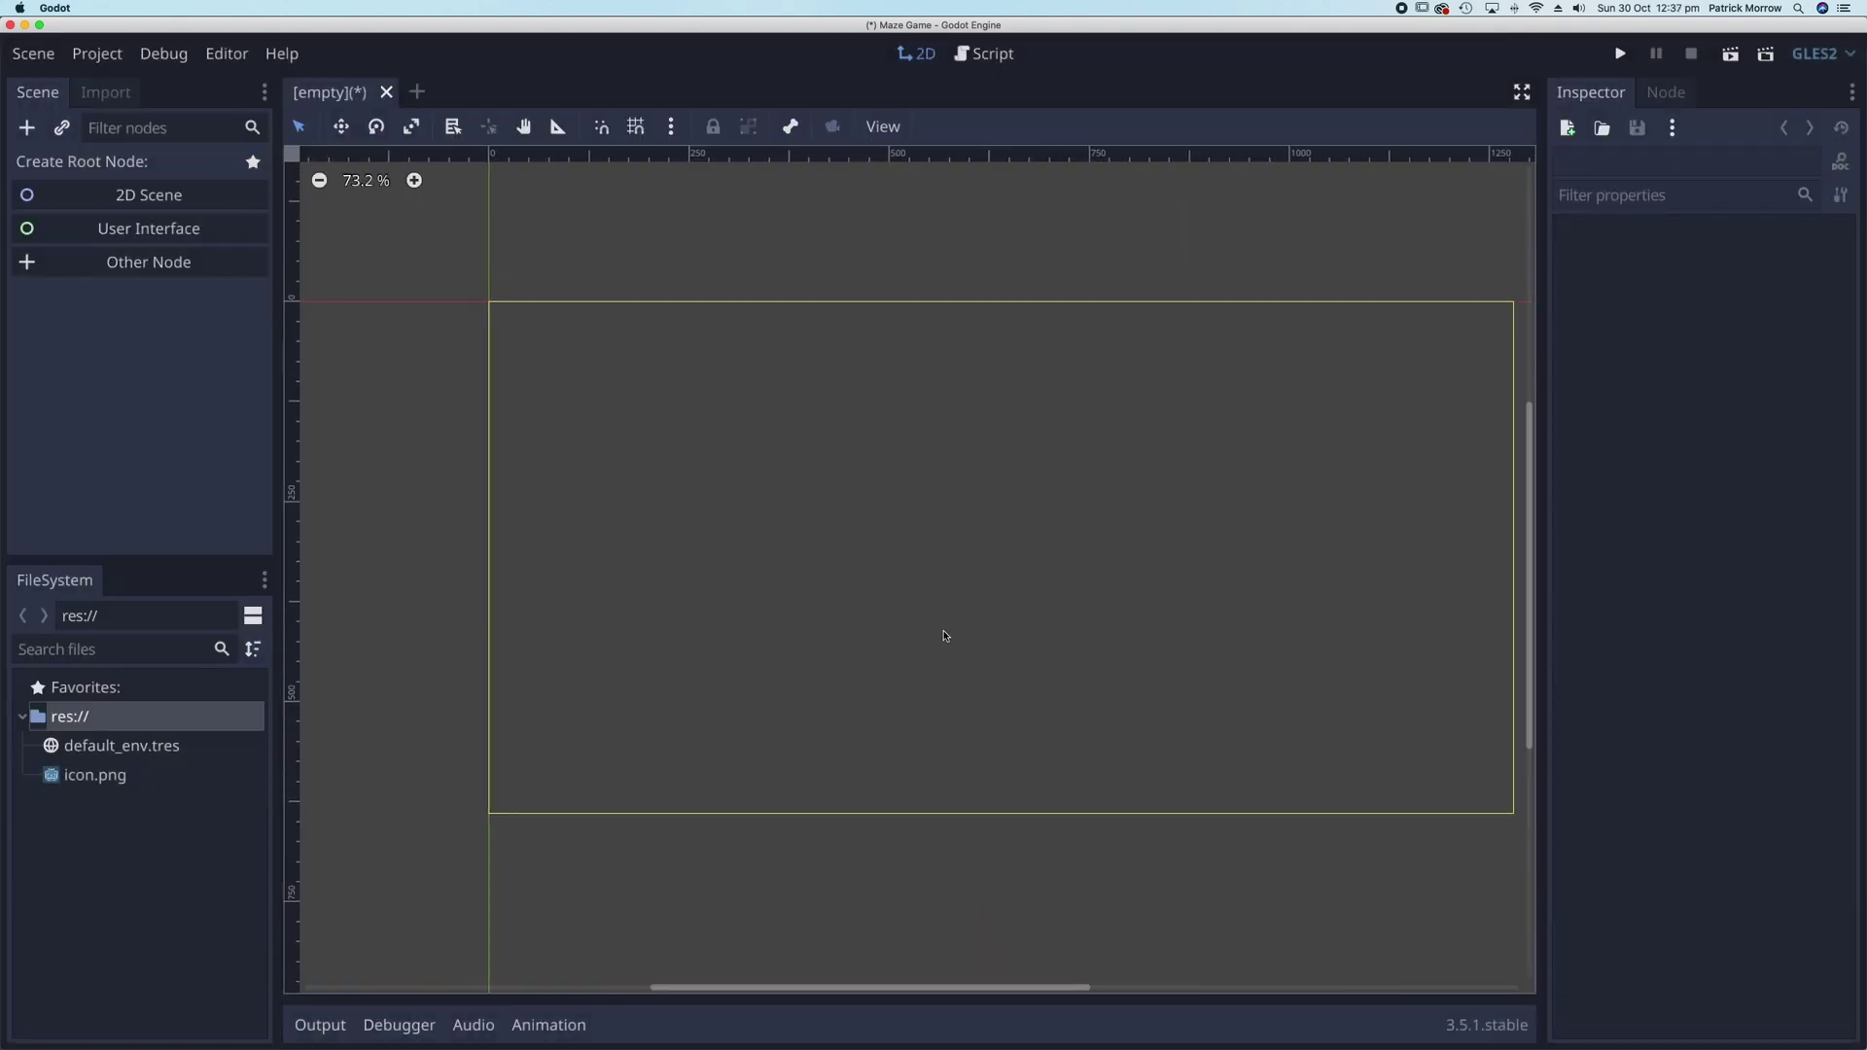
{"action": "scroll", "coordinate": [943, 635], "scroll_direction": "down", "scroll_amount": 1}
{"action": "scroll", "coordinate": [961, 624], "scroll_direction": "right", "scroll_amount": 2}
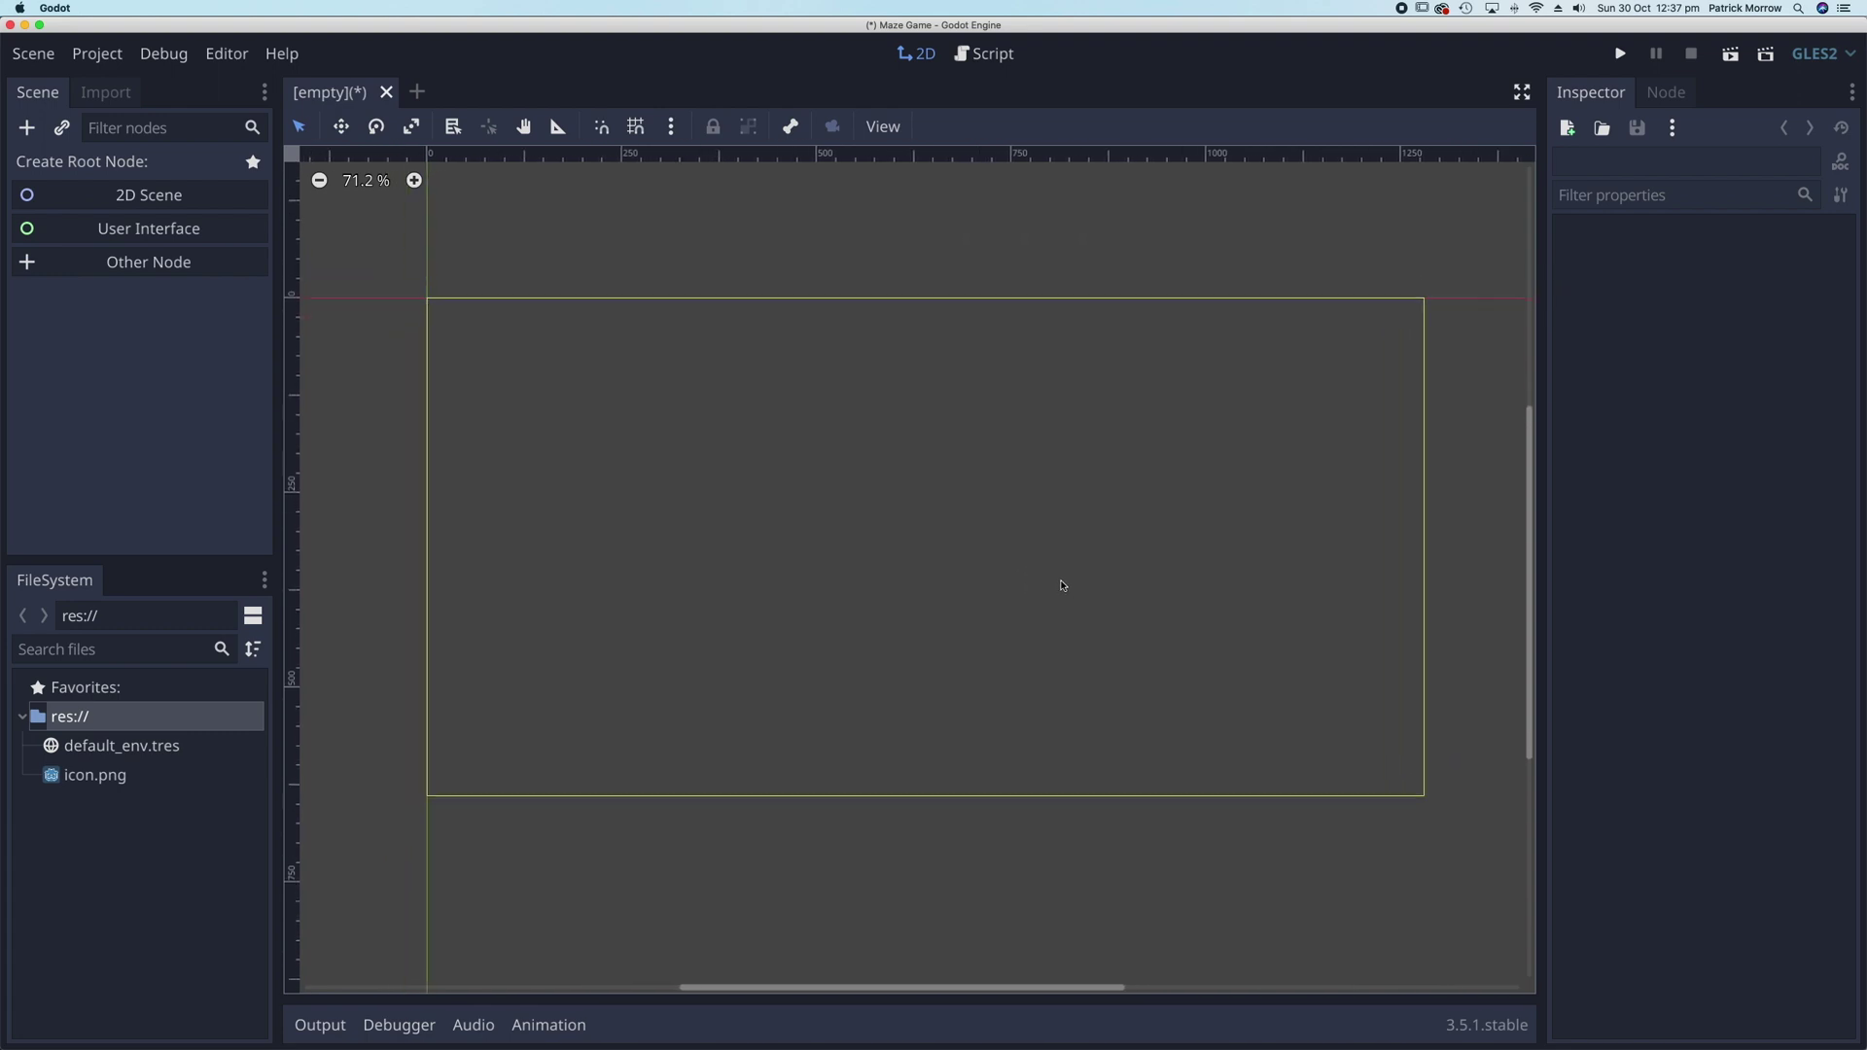
{"action": "scroll", "coordinate": [1061, 585], "scroll_direction": "right", "scroll_amount": 1}
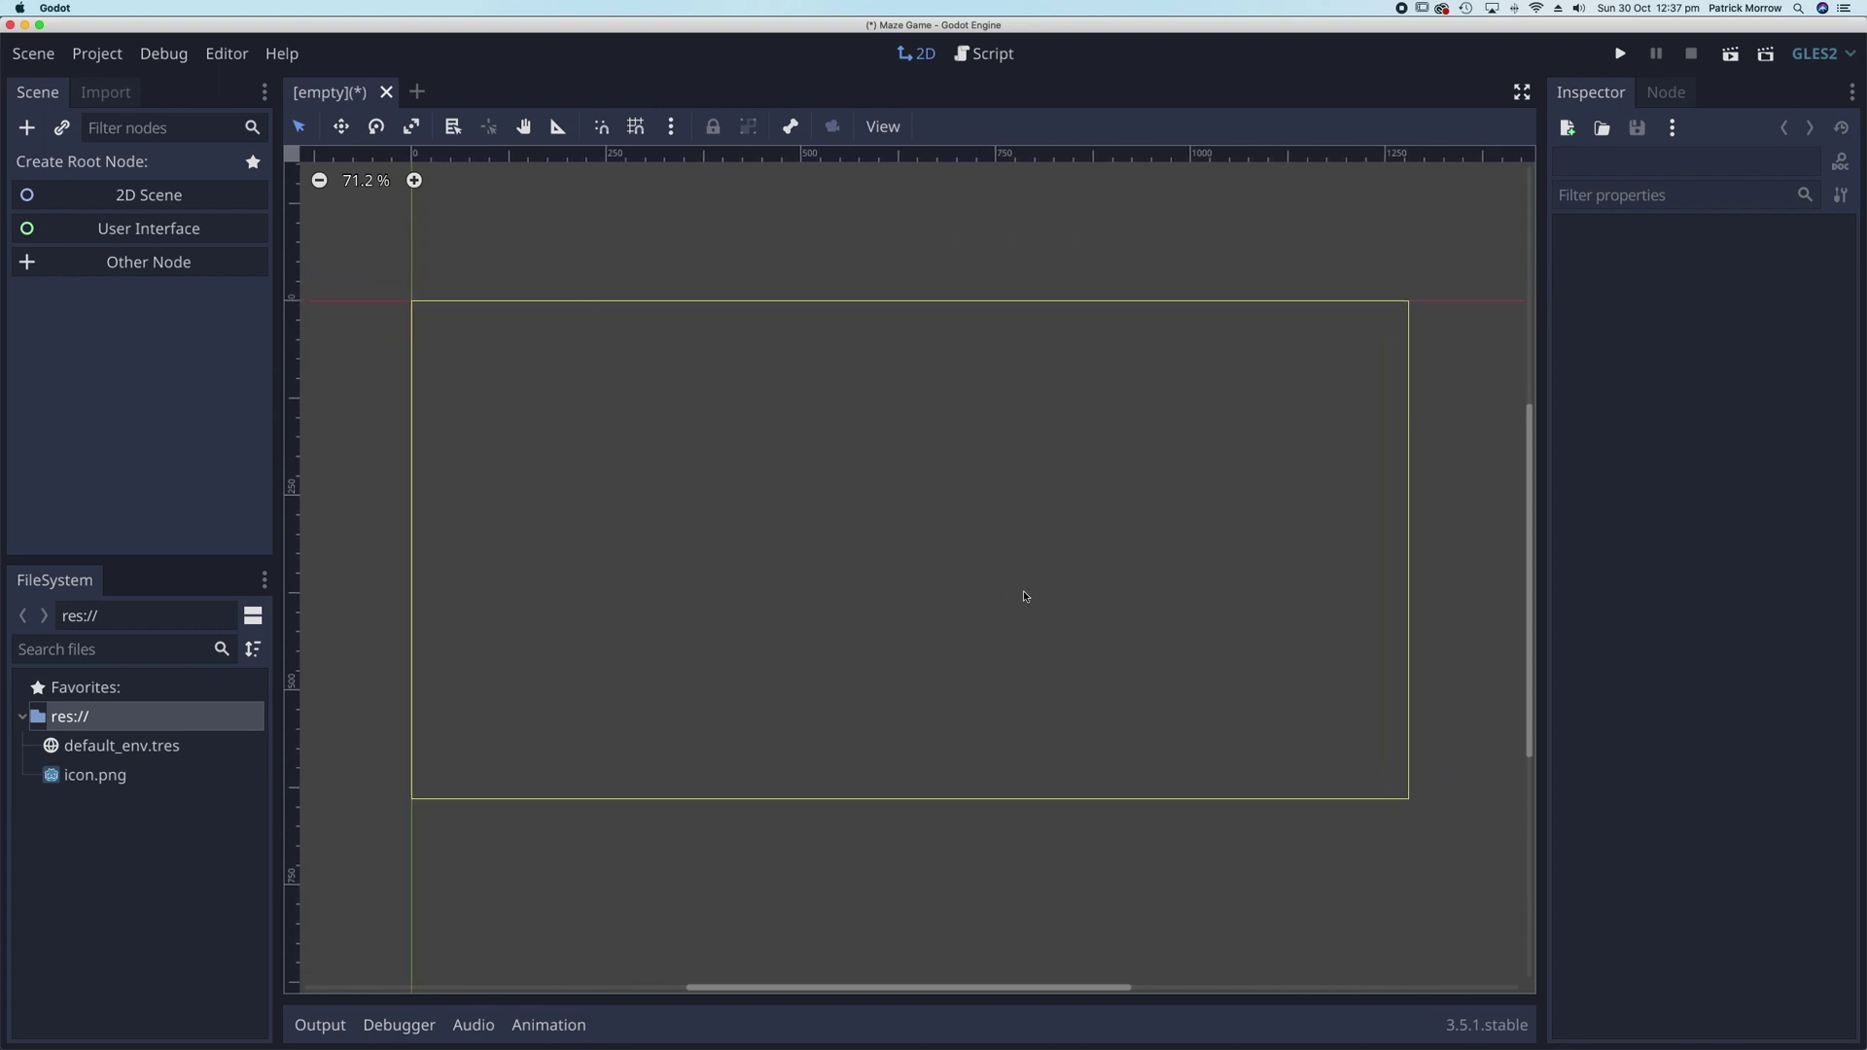